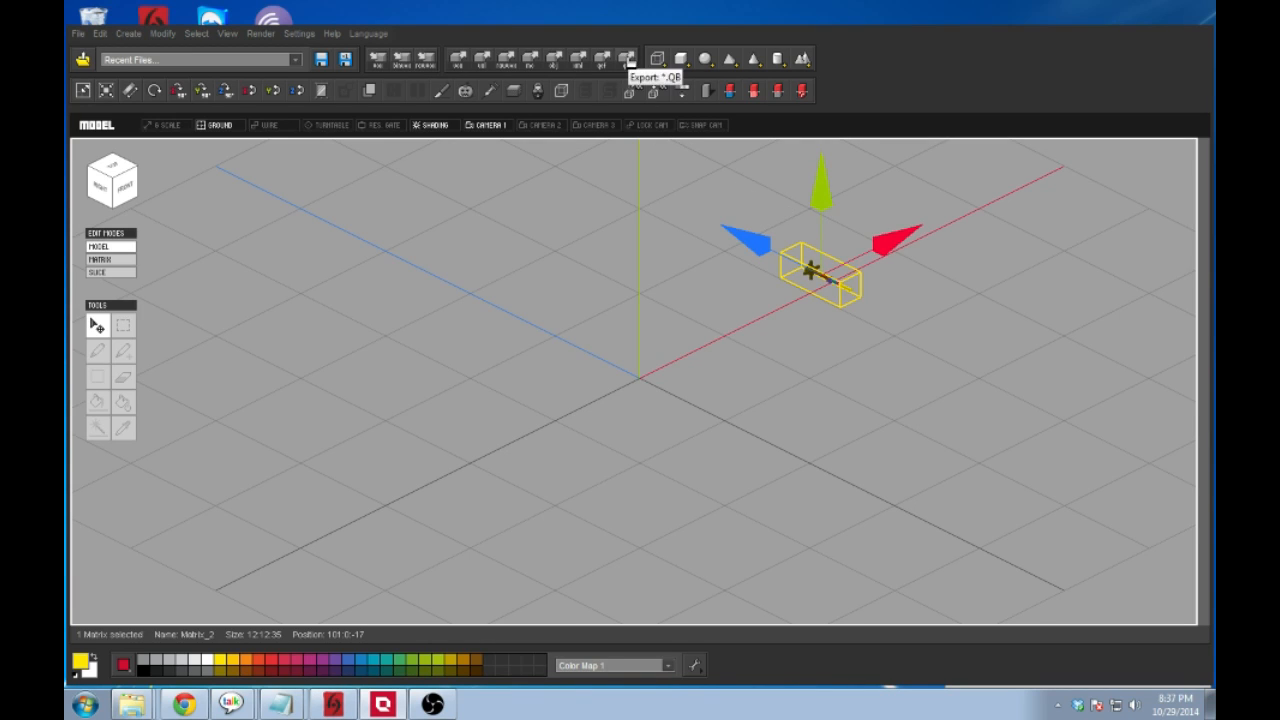
# Step: Start a QB export of the selected staff model and go to the staff folder inside trove creations
pyautogui.click(628, 60)
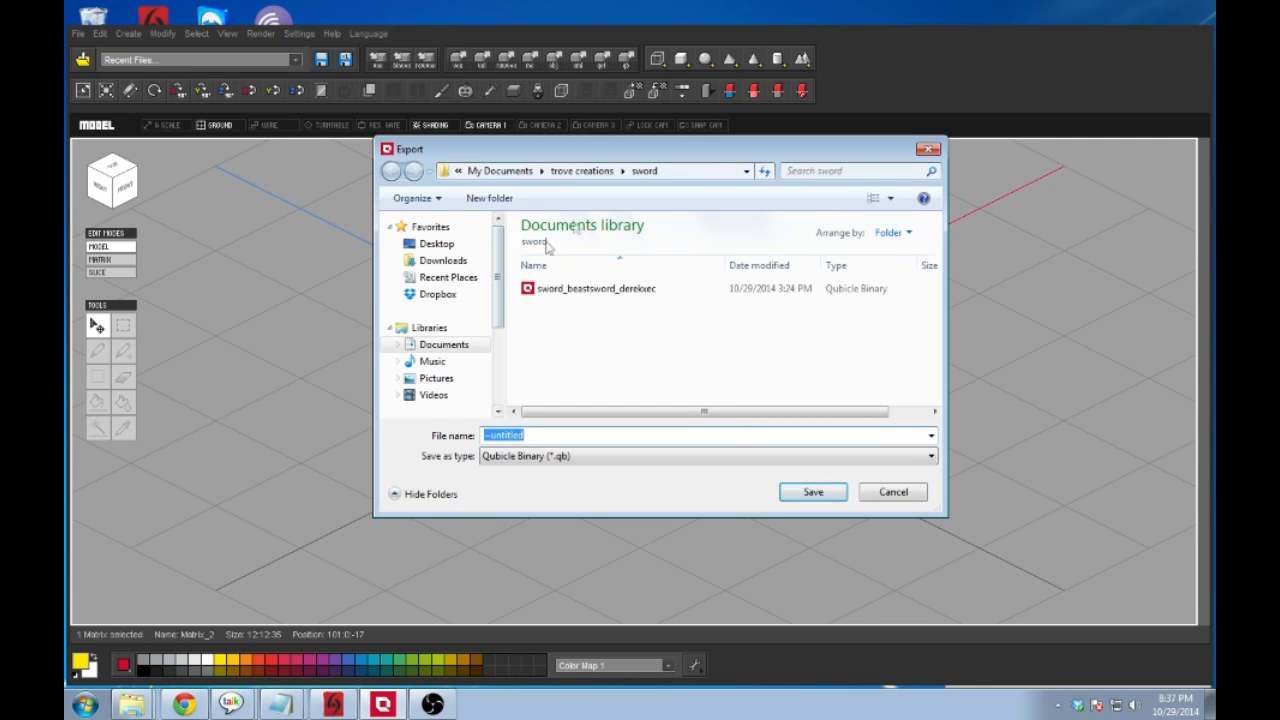
pyautogui.click(582, 171)
pyautogui.click(549, 309)
pyautogui.doubleClick(549, 310)
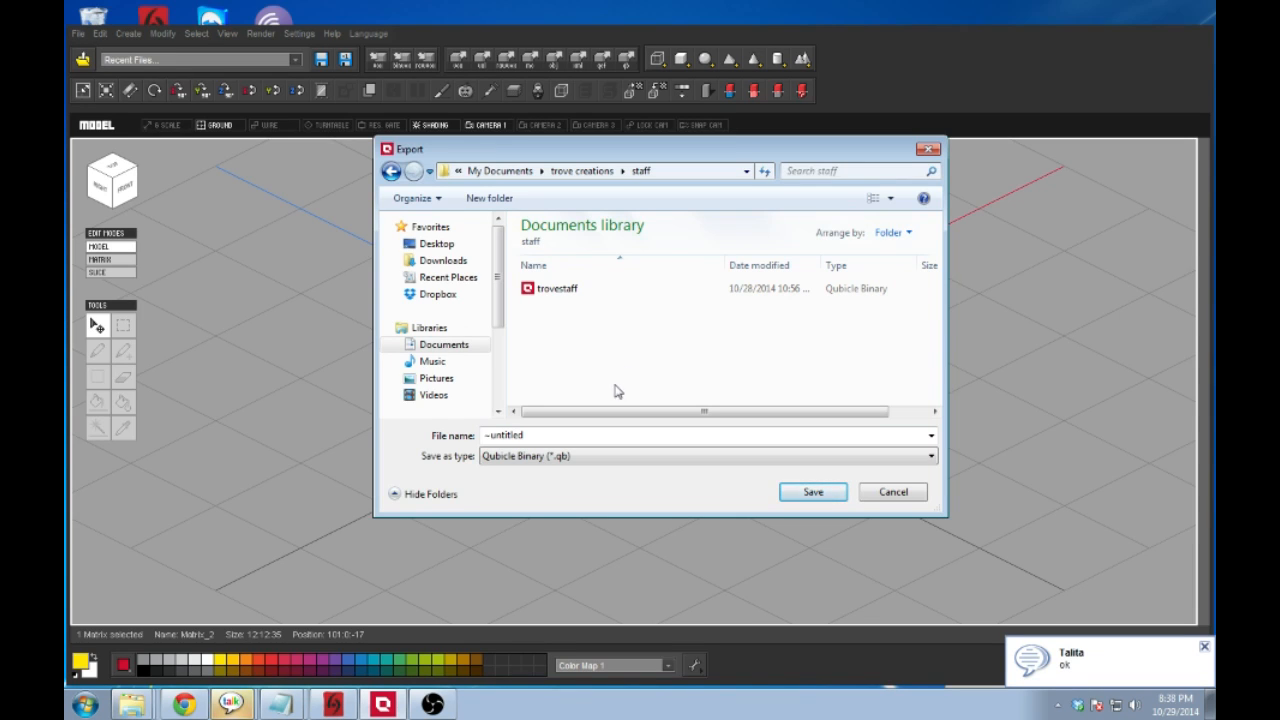
# Step: Export the model as Qubicle Binary file staff_coolstaff_derekxec, using the Qubicle Unite Multiple Objects preset
pyautogui.doubleClick(546, 436)
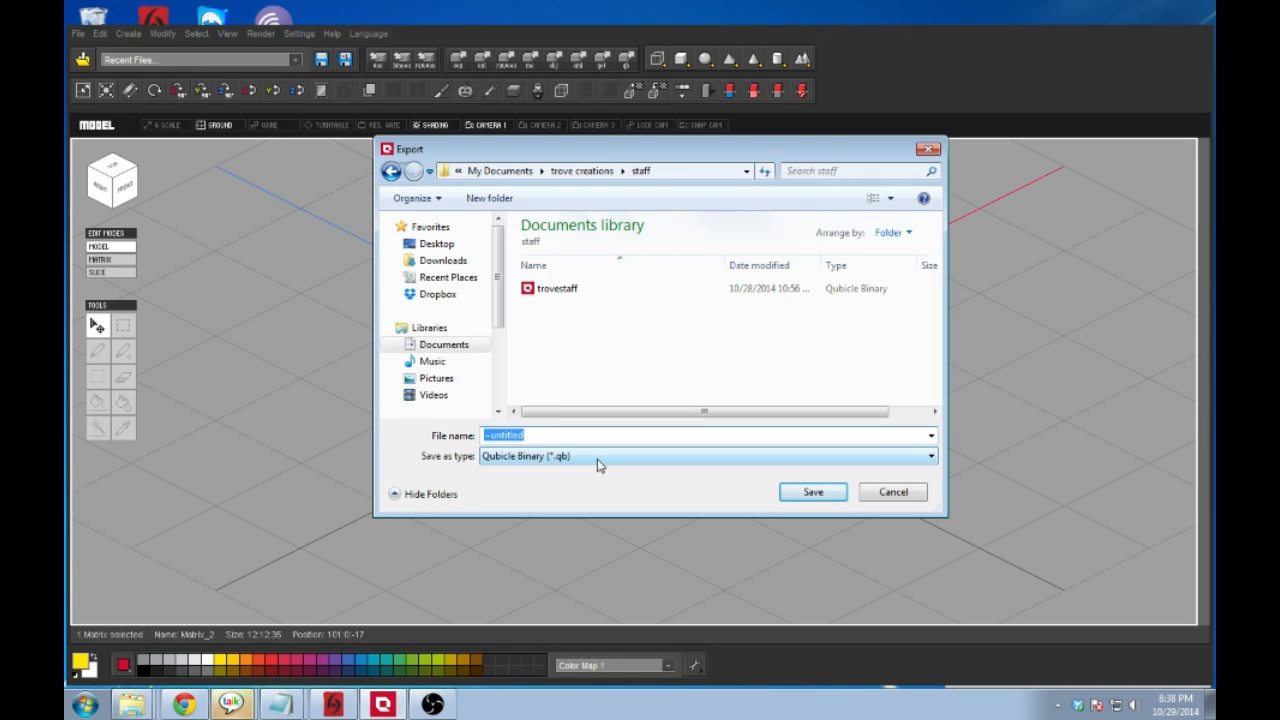
pyautogui.write('staff_')
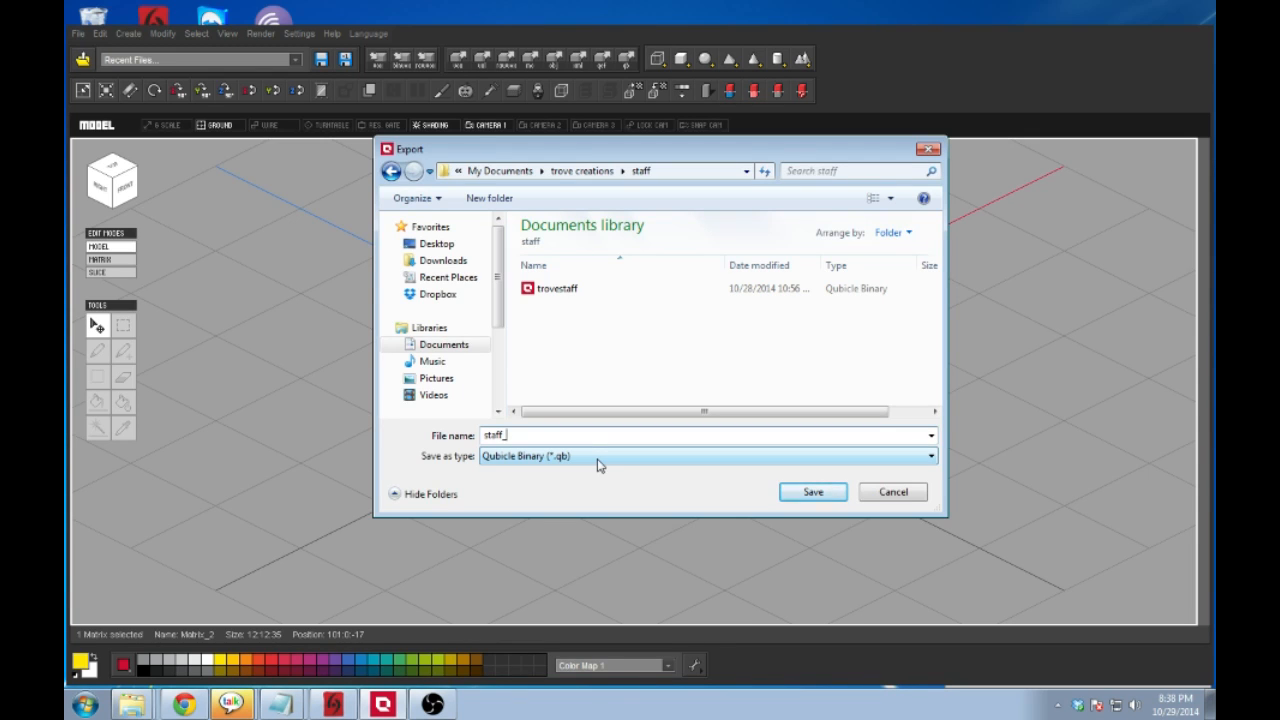
pyautogui.write('coolstaff')
pyautogui.write('_derekxec')
pyautogui.click(555, 458)
pyautogui.click(555, 458)
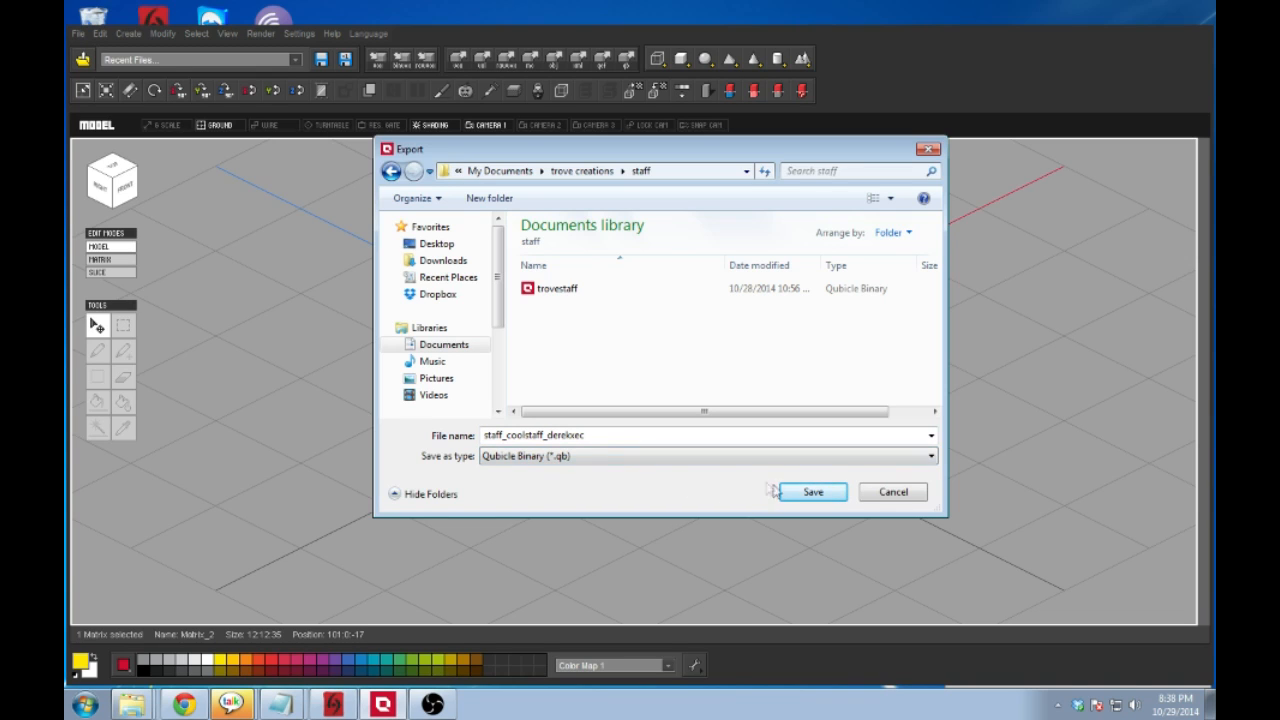
pyautogui.click(811, 493)
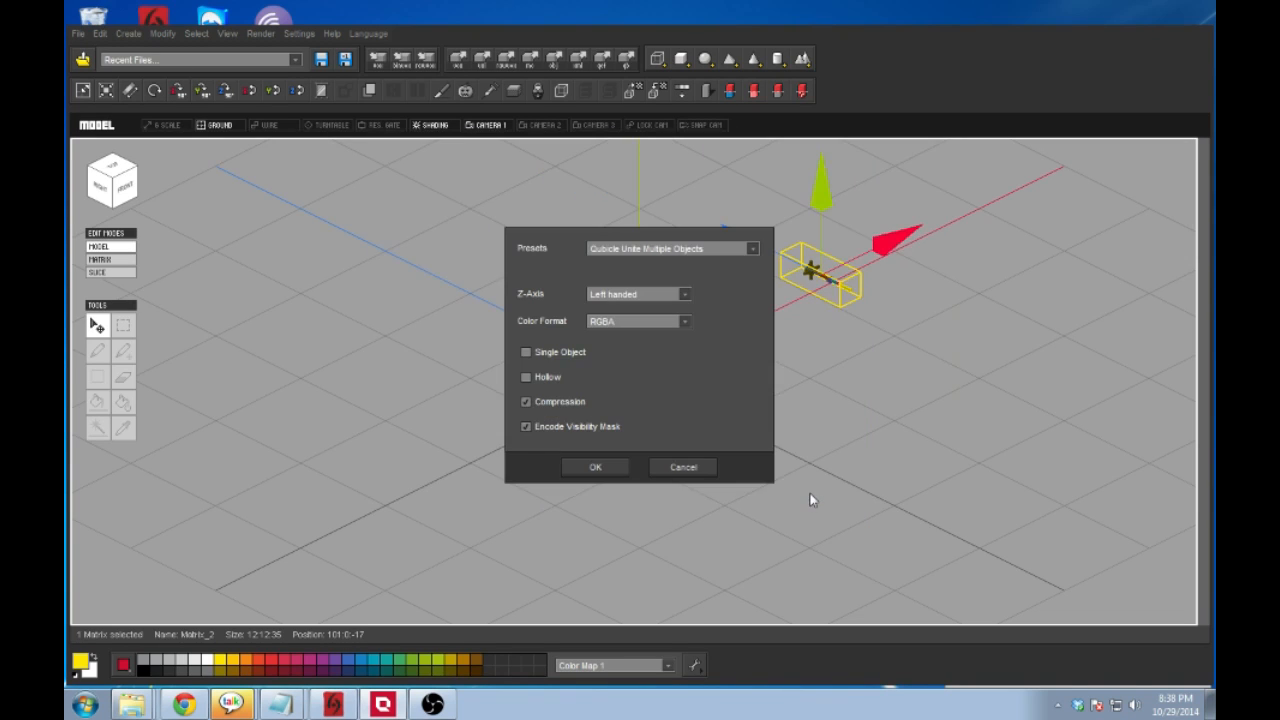
pyautogui.click(609, 471)
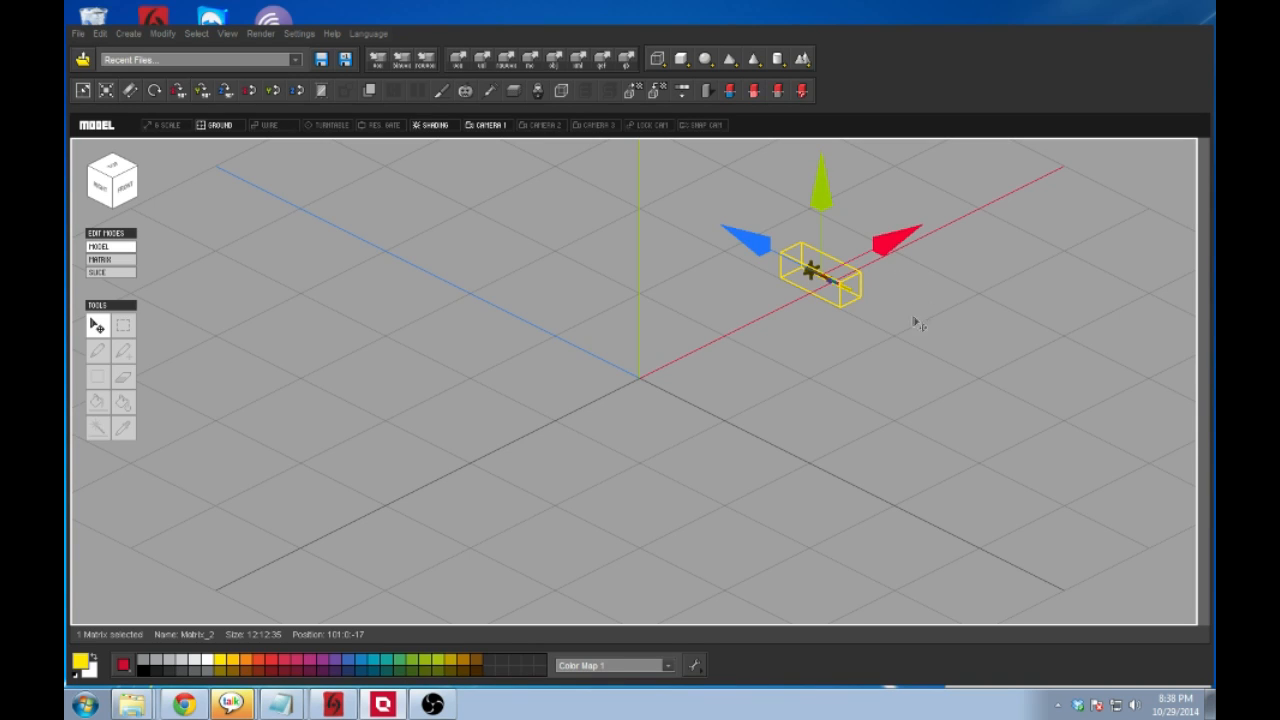
# Step: Duplicate the staff matrix and move the copy along the red axis to about X 8
pyautogui.moveTo(893, 244)
pyautogui.mouseDown()
pyautogui.moveTo(864, 262)
pyautogui.moveTo(866, 279)
pyautogui.moveTo(888, 268)
pyautogui.mouseUp()
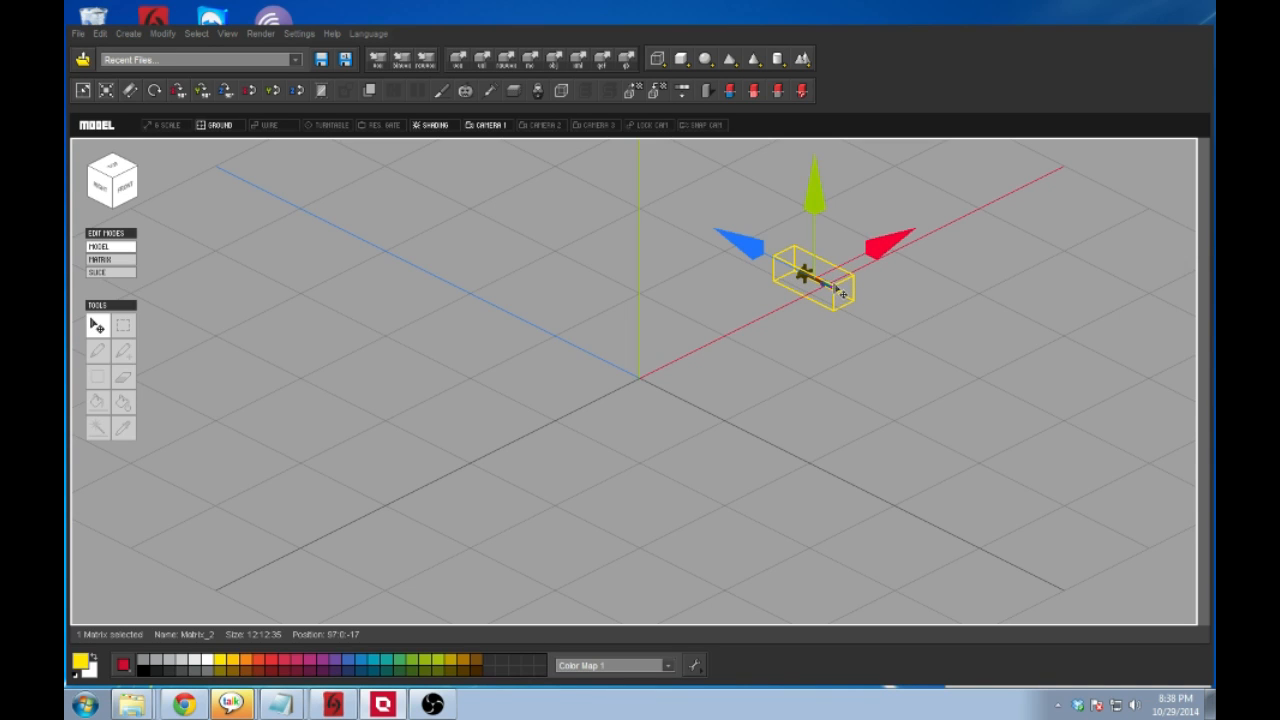
pyautogui.click(131, 260)
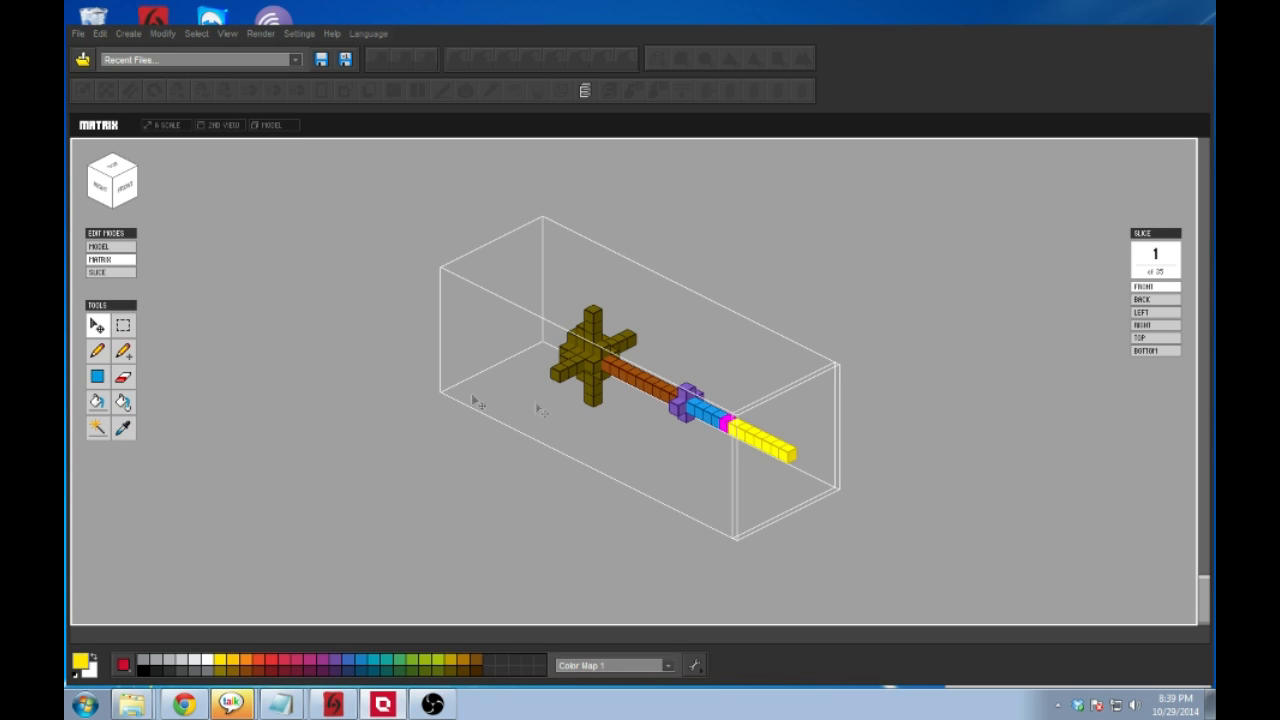
pyautogui.click(110, 246)
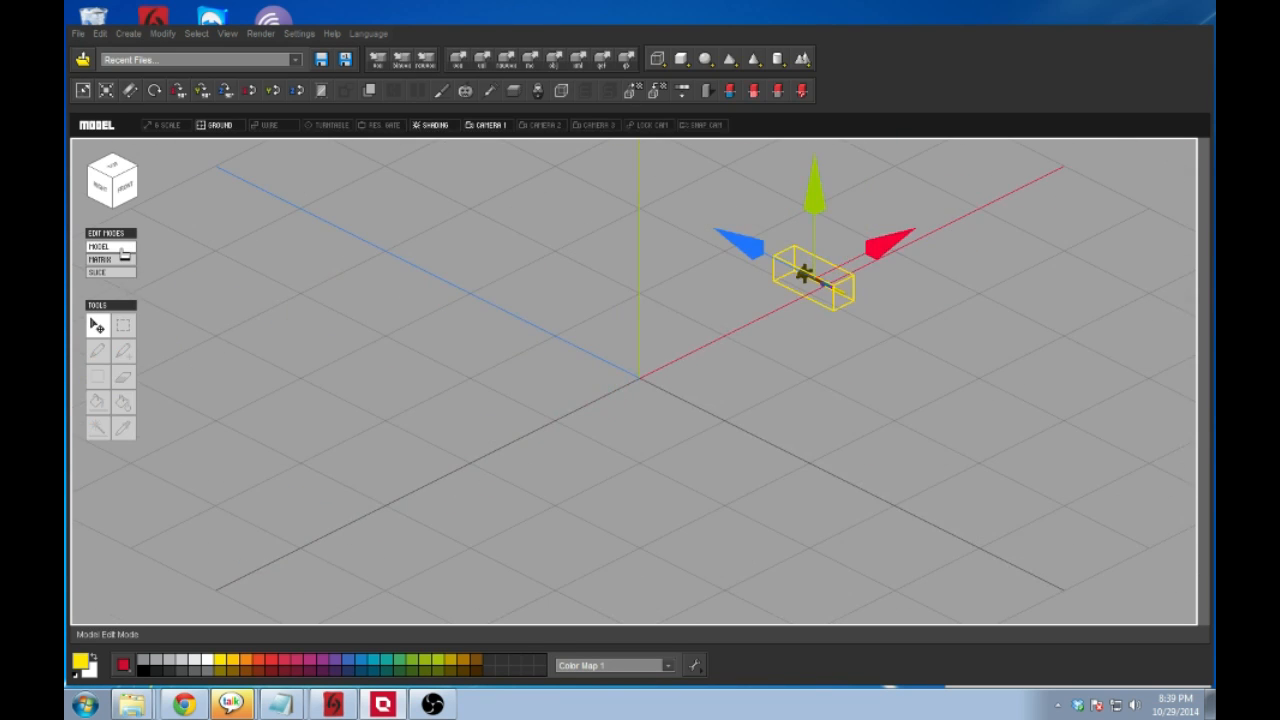
pyautogui.click(100, 33)
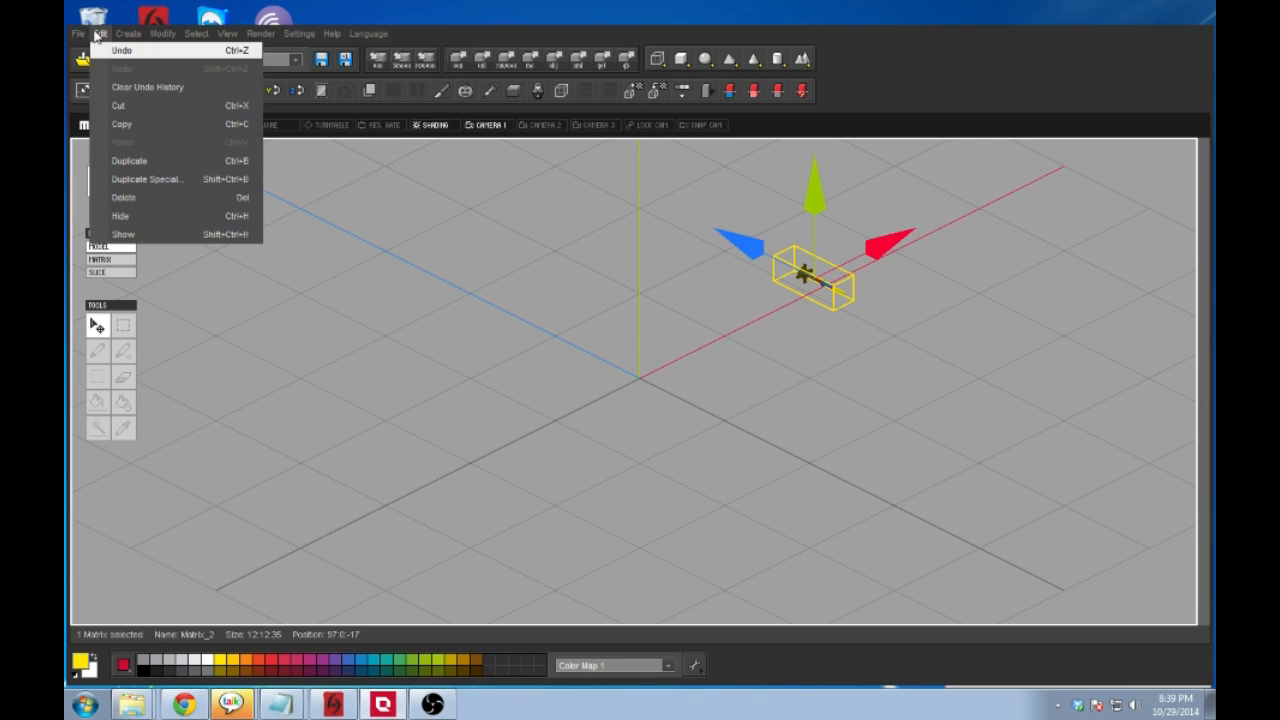
pyautogui.click(140, 161)
pyautogui.moveTo(891, 247); pyautogui.dragTo(748, 333)
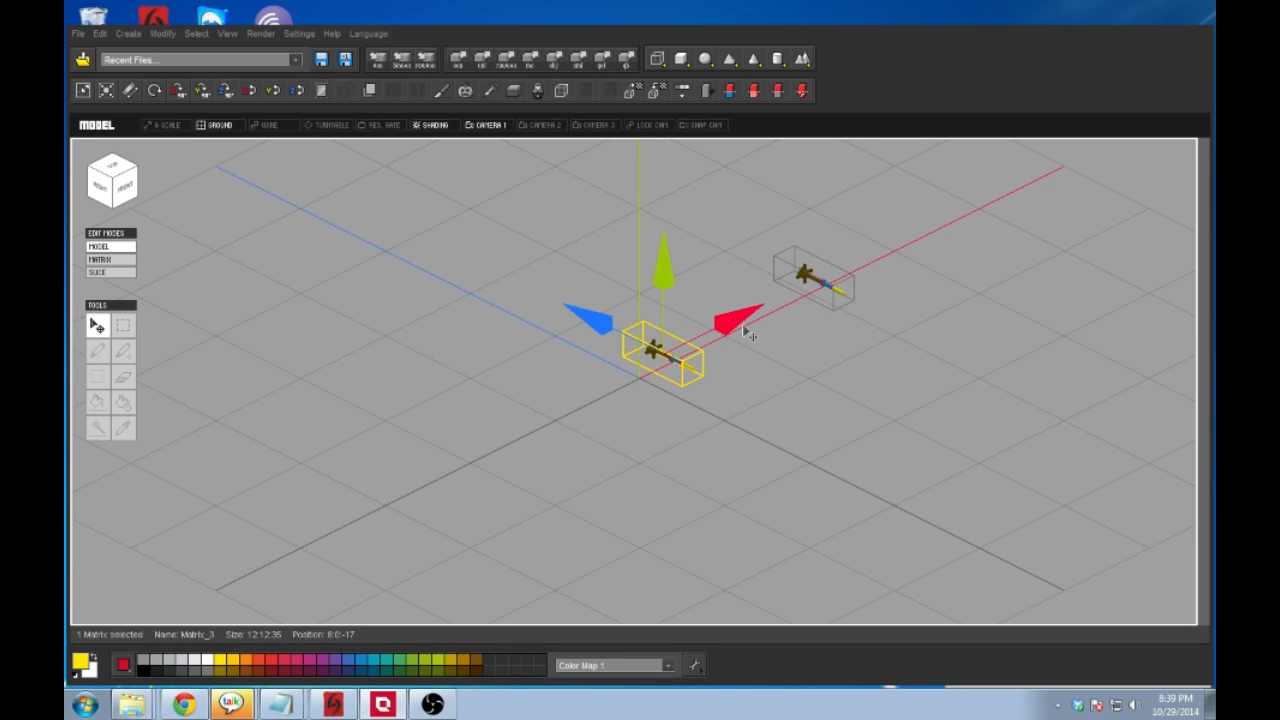
# Step: Move the original staff farther out along the red axis, shift the copy to about X -10, and open the copy in Matrix mode
pyautogui.click(836, 288)
pyautogui.moveTo(899, 248); pyautogui.dragTo(1039, 182)
pyautogui.click(690, 368)
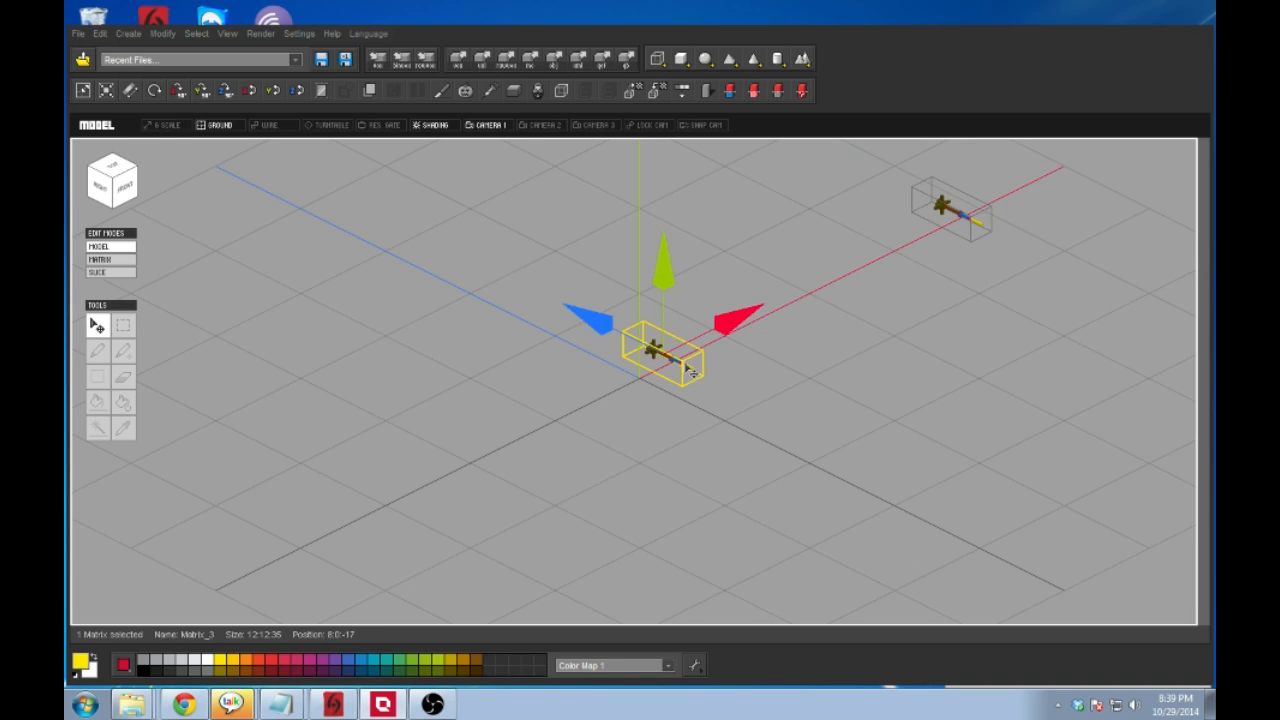
pyautogui.moveTo(748, 326); pyautogui.dragTo(720, 340)
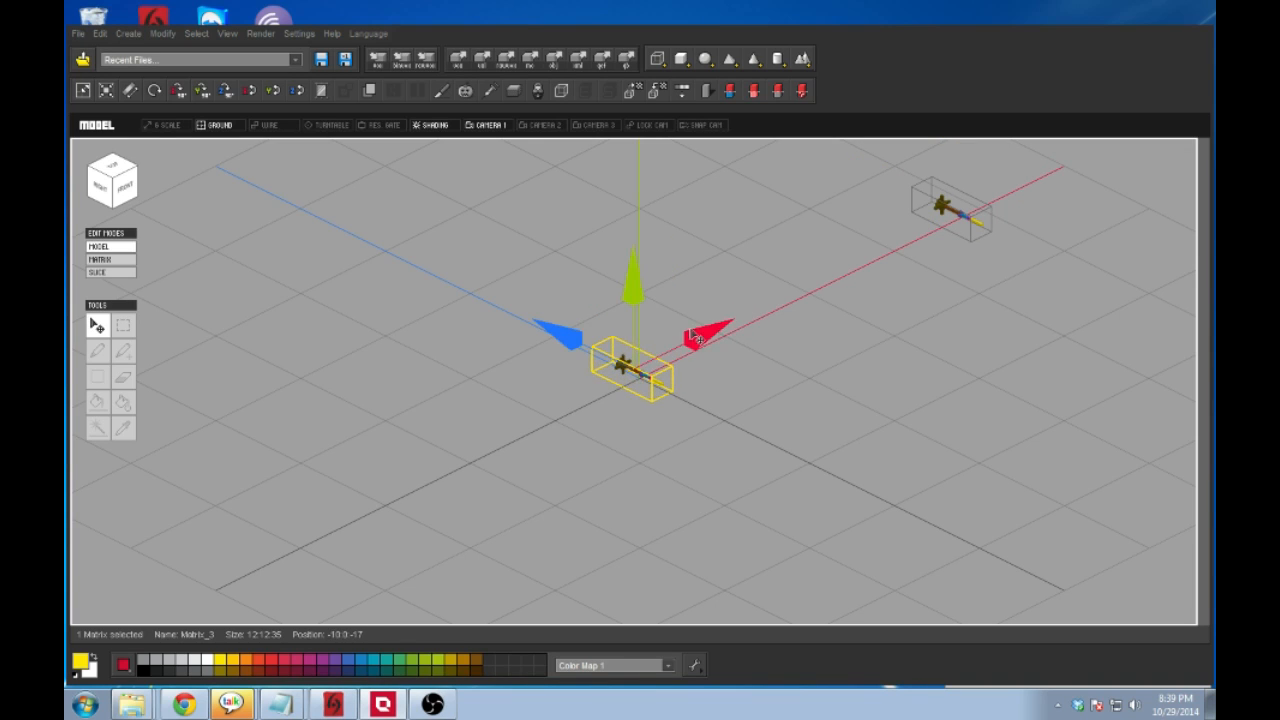
pyautogui.click(95, 260)
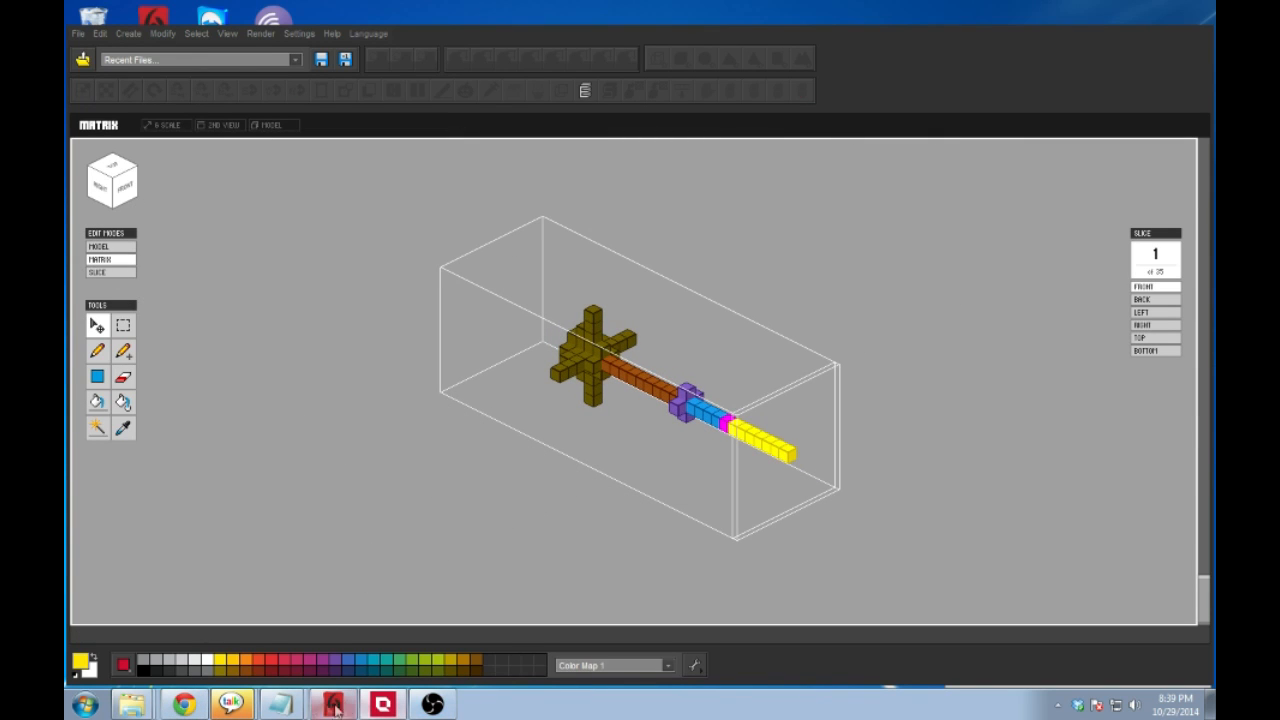
# Step: Switch to Chrome and examine the type map and alpha map color tables in the Material Map Guide, focusing on Glowing Solid
pyautogui.click(186, 705)
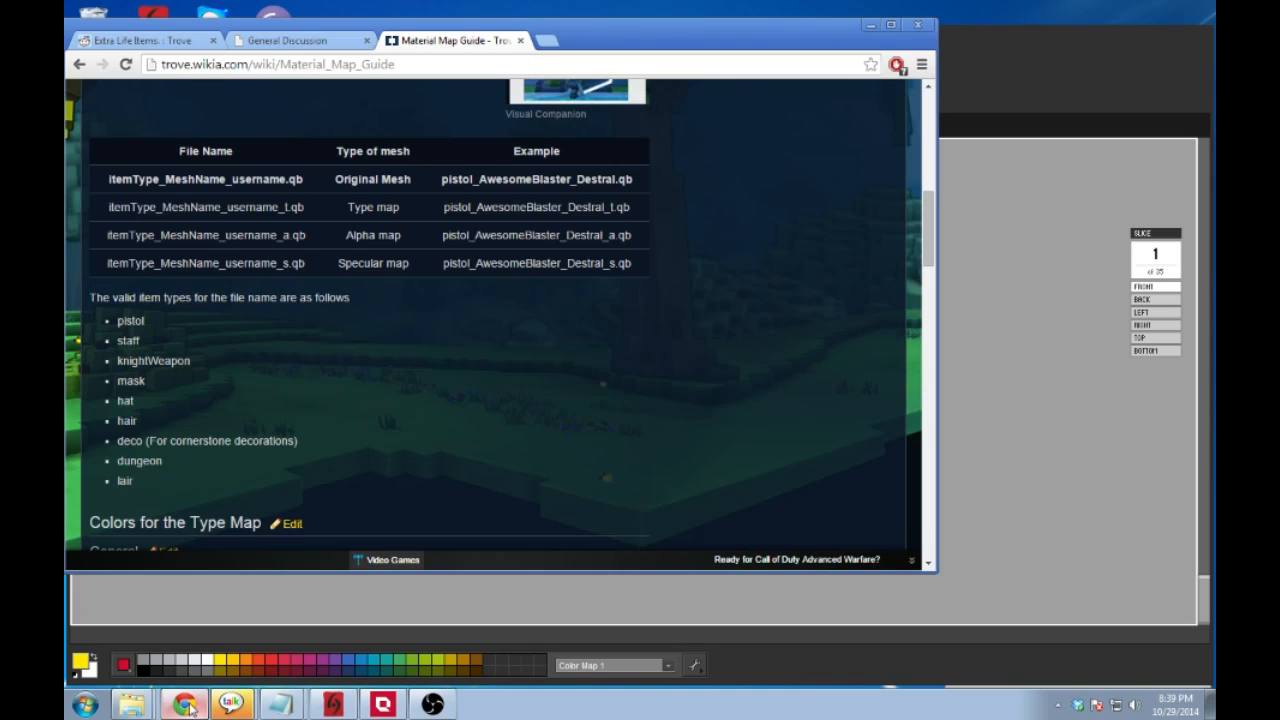
pyautogui.scroll(-4, 474, 388)
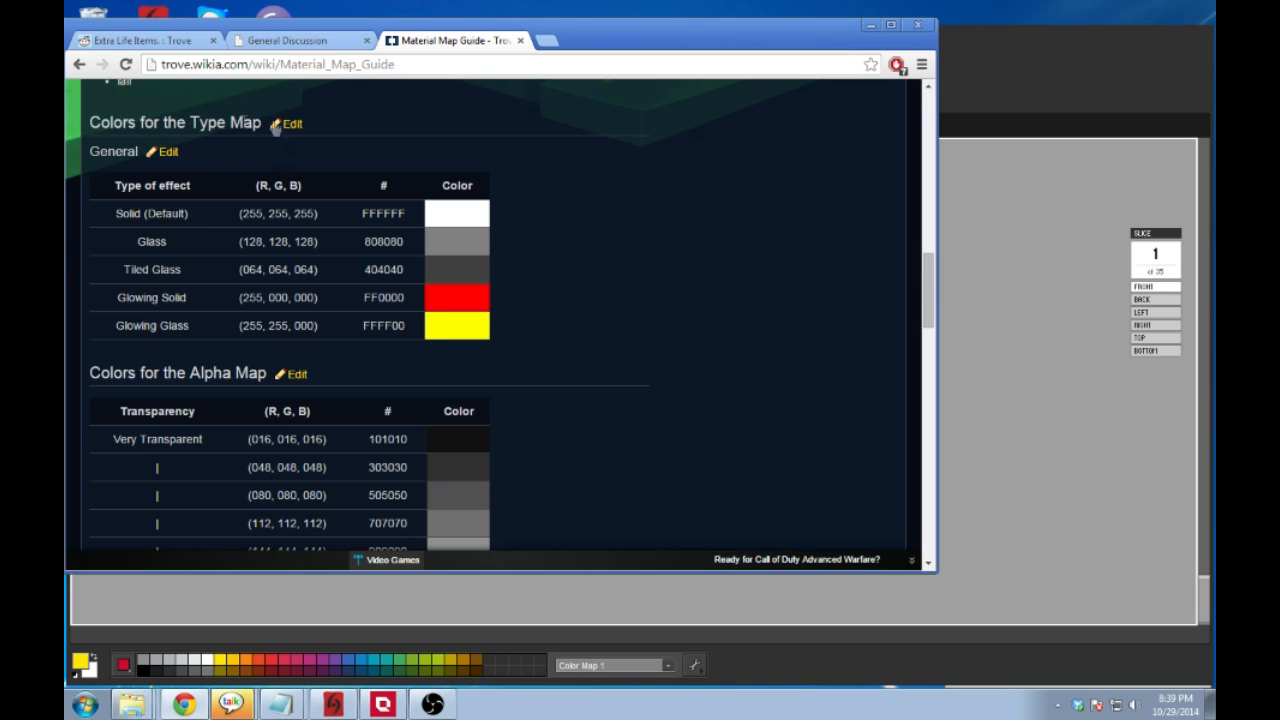
pyautogui.moveTo(928, 284); pyautogui.dragTo(928, 325)
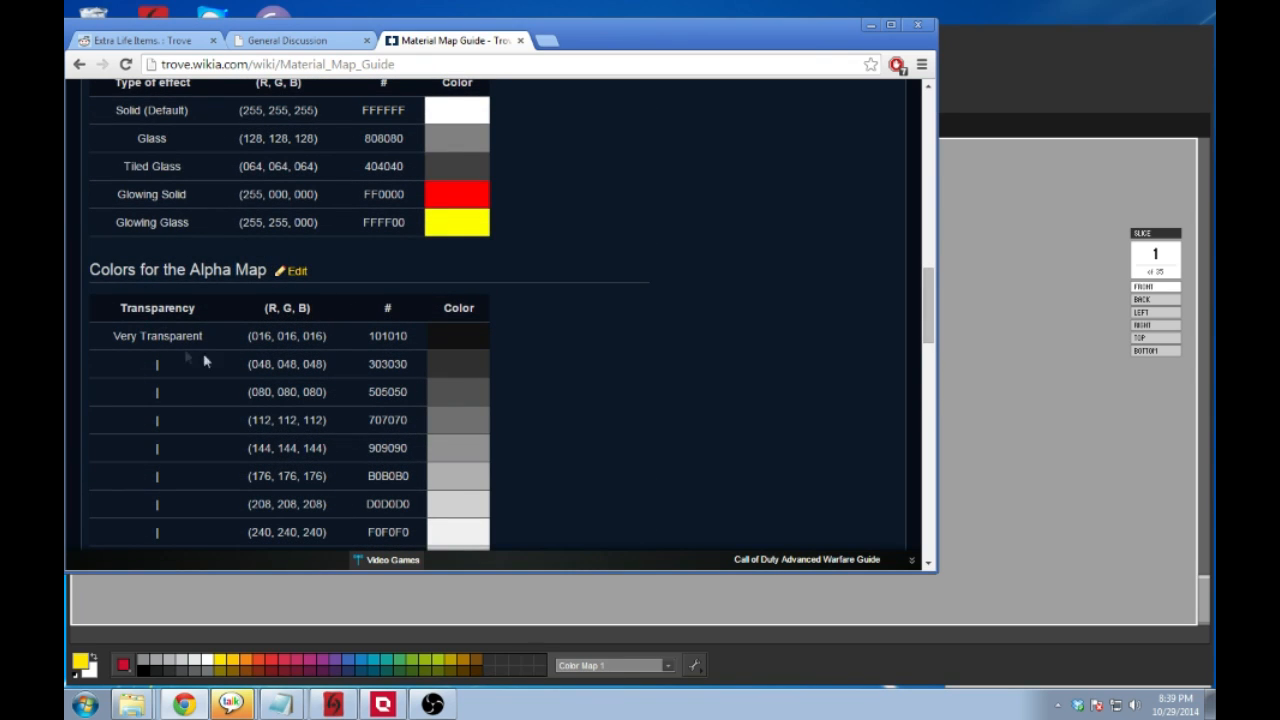
pyautogui.moveTo(927, 284); pyautogui.dragTo(928, 291)
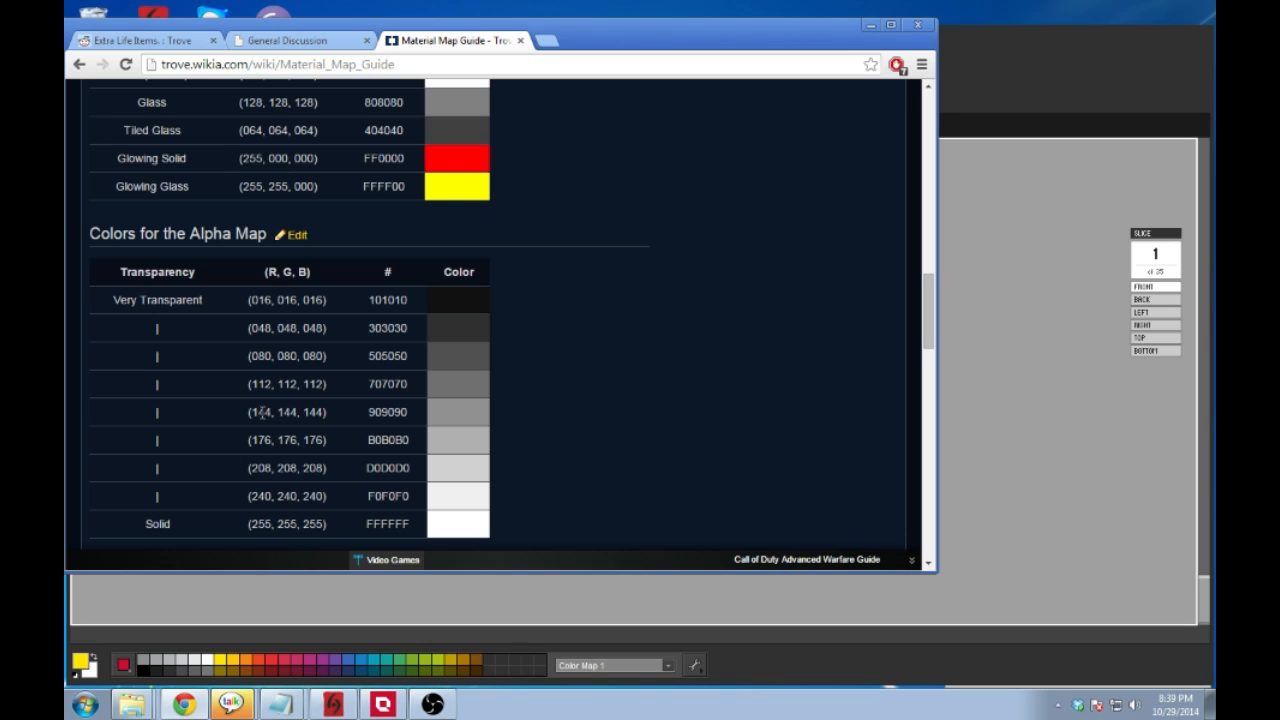
pyautogui.moveTo(927, 319); pyautogui.dragTo(764, 296)
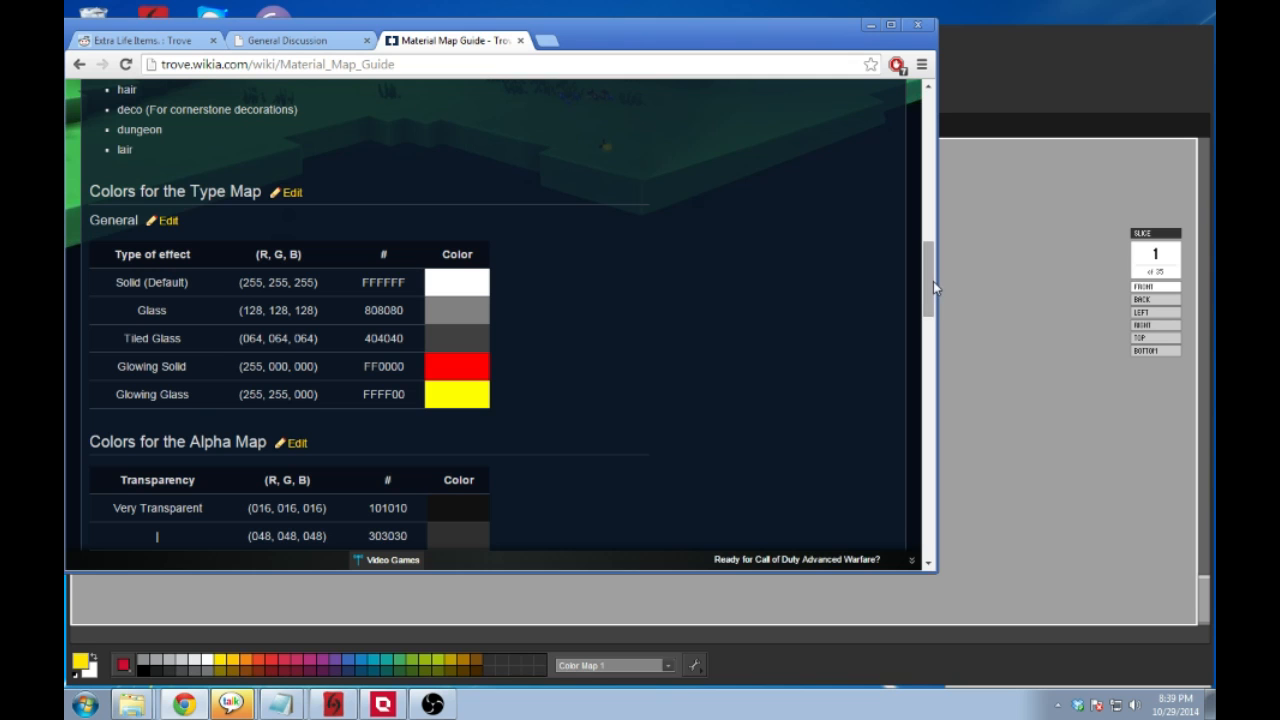
pyautogui.moveTo(933, 275); pyautogui.dragTo(899, 282)
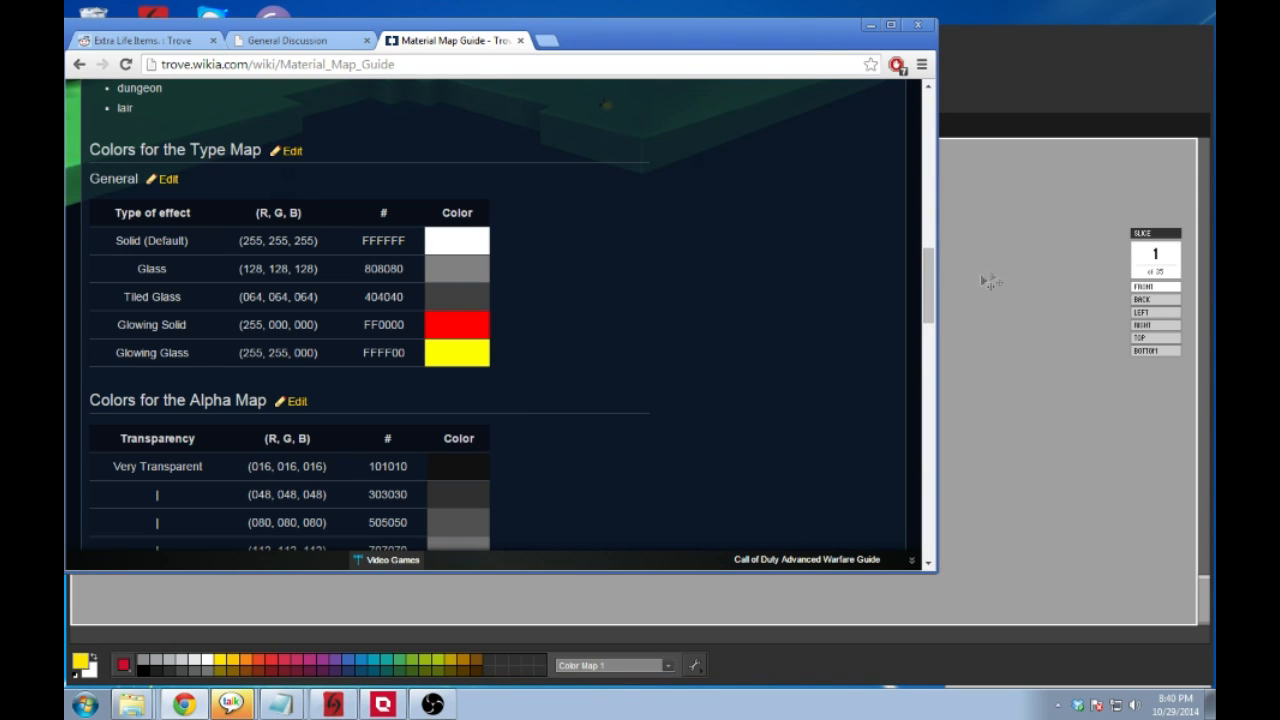
pyautogui.moveTo(934, 291); pyautogui.dragTo(514, 307)
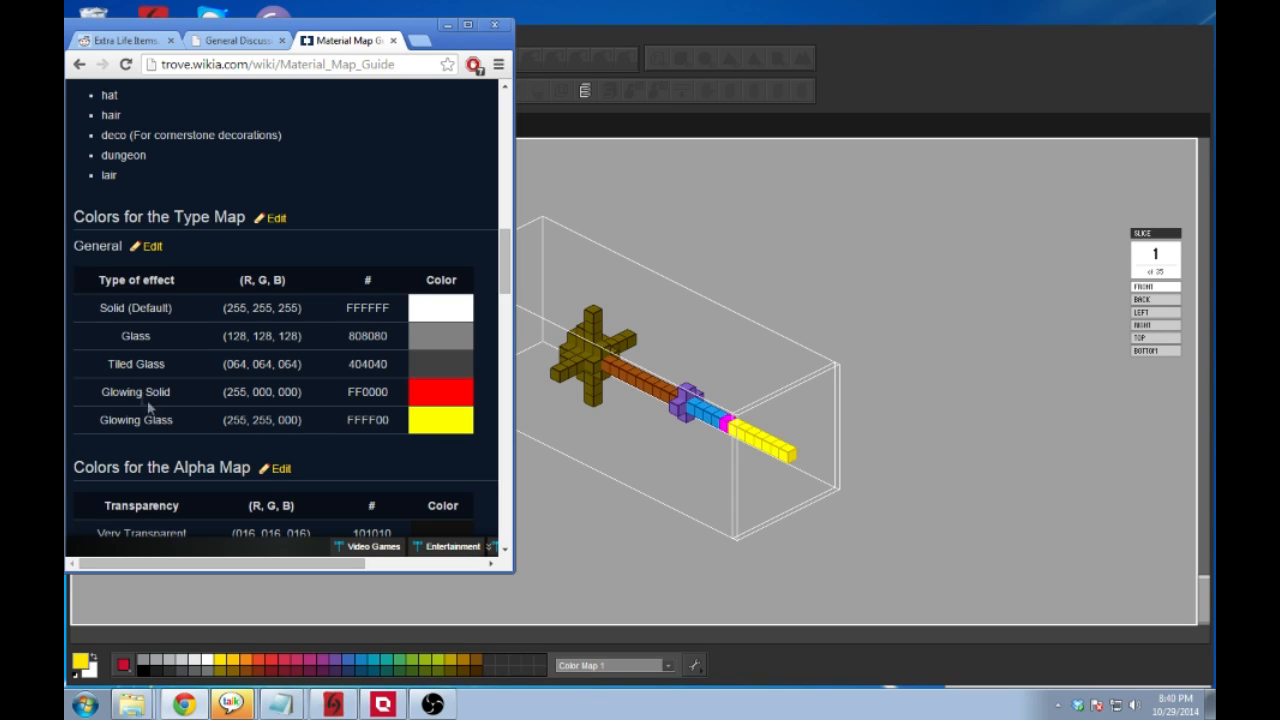
pyautogui.moveTo(99, 398); pyautogui.dragTo(172, 394)
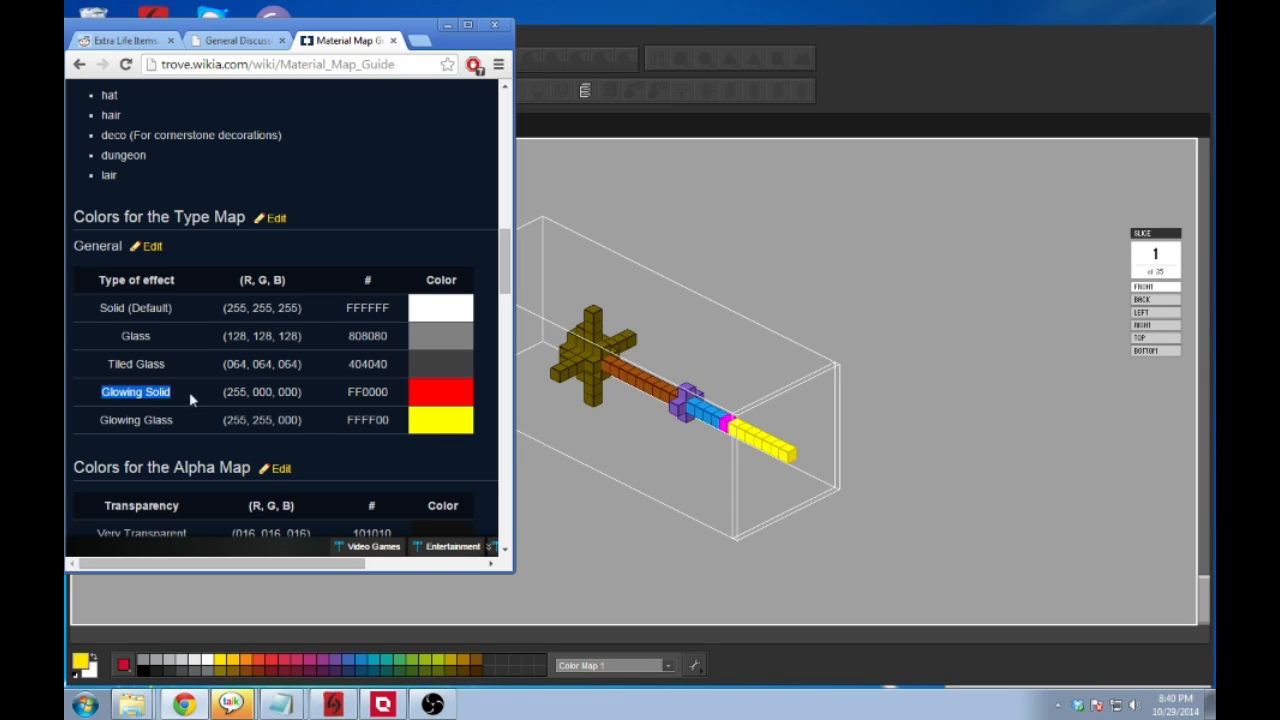
pyautogui.click(189, 391)
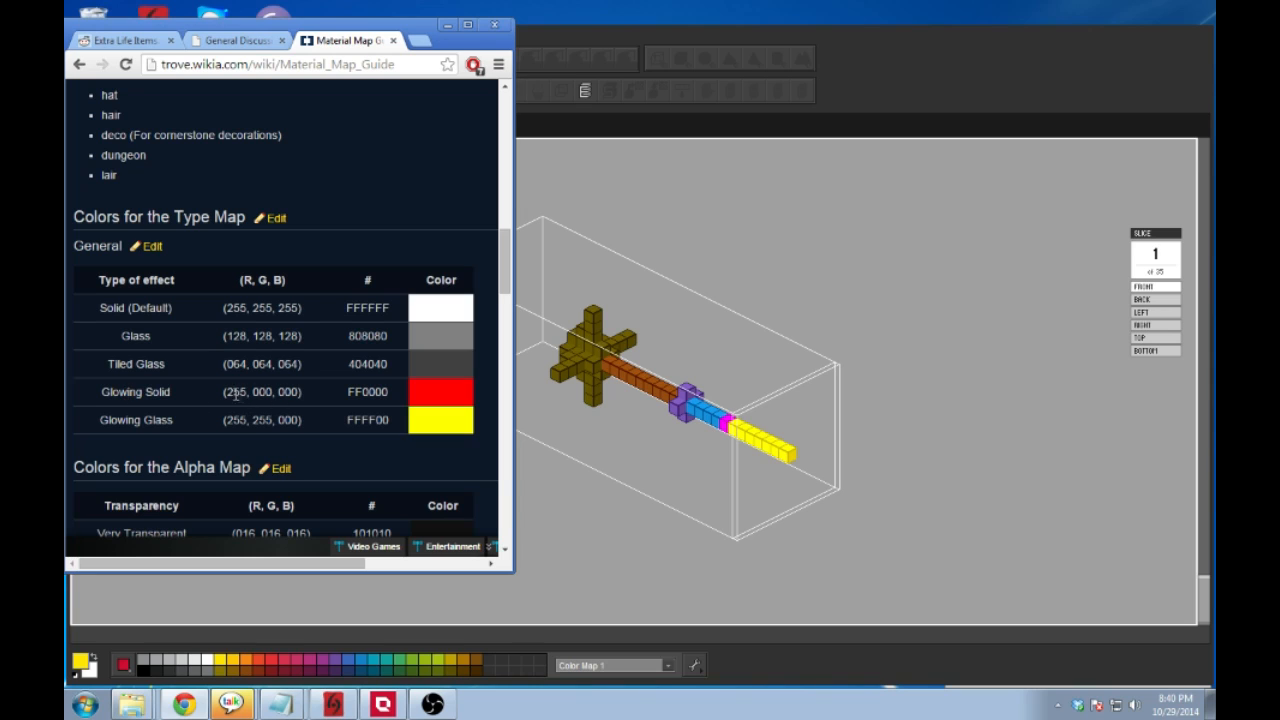
# Step: Switch back to Qubicle and set the drawing color to the Glowing Solid red, with R 255 and G 0
pyautogui.click(675, 598)
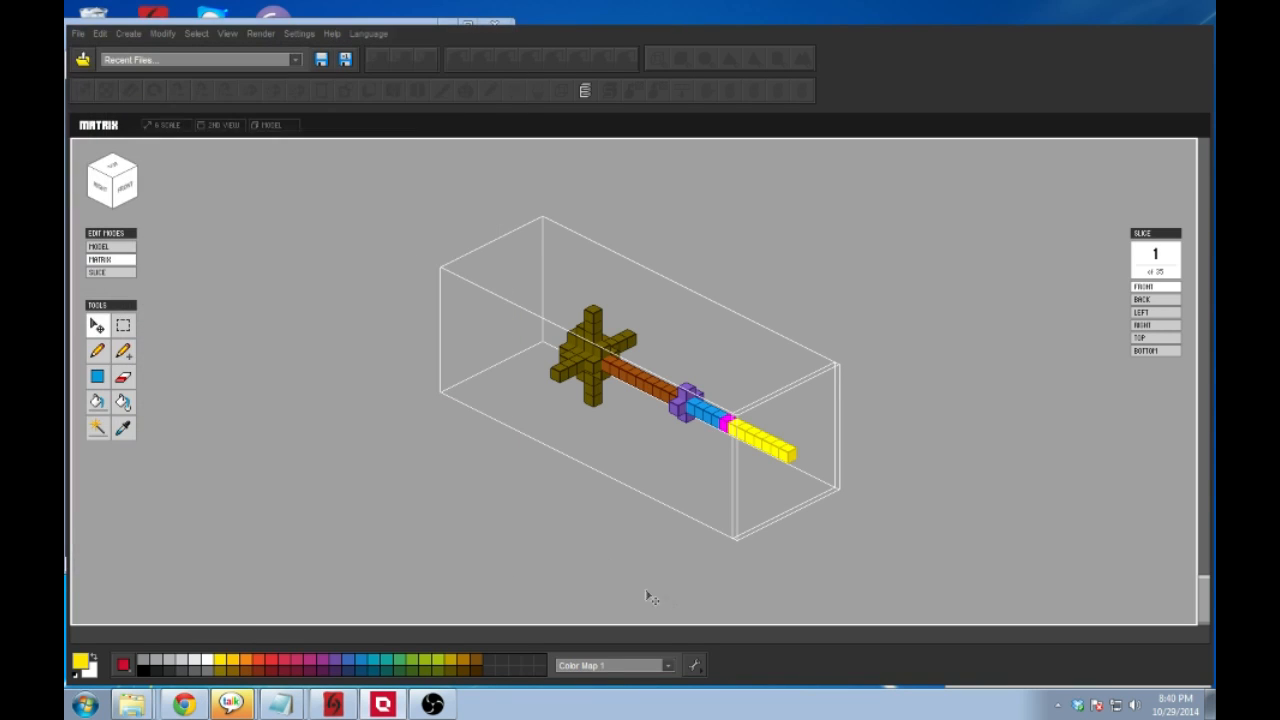
pyautogui.click(84, 663)
pyautogui.press('Tab')
pyautogui.write('0')
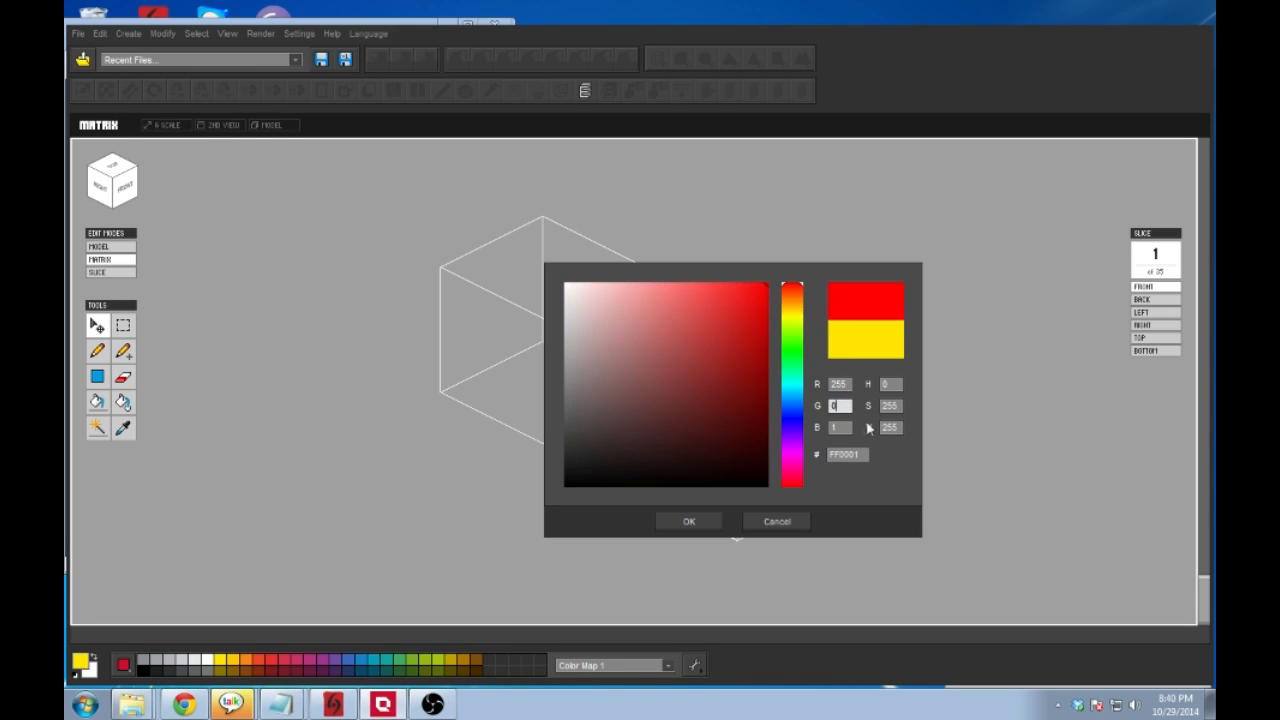
pyautogui.click(712, 522)
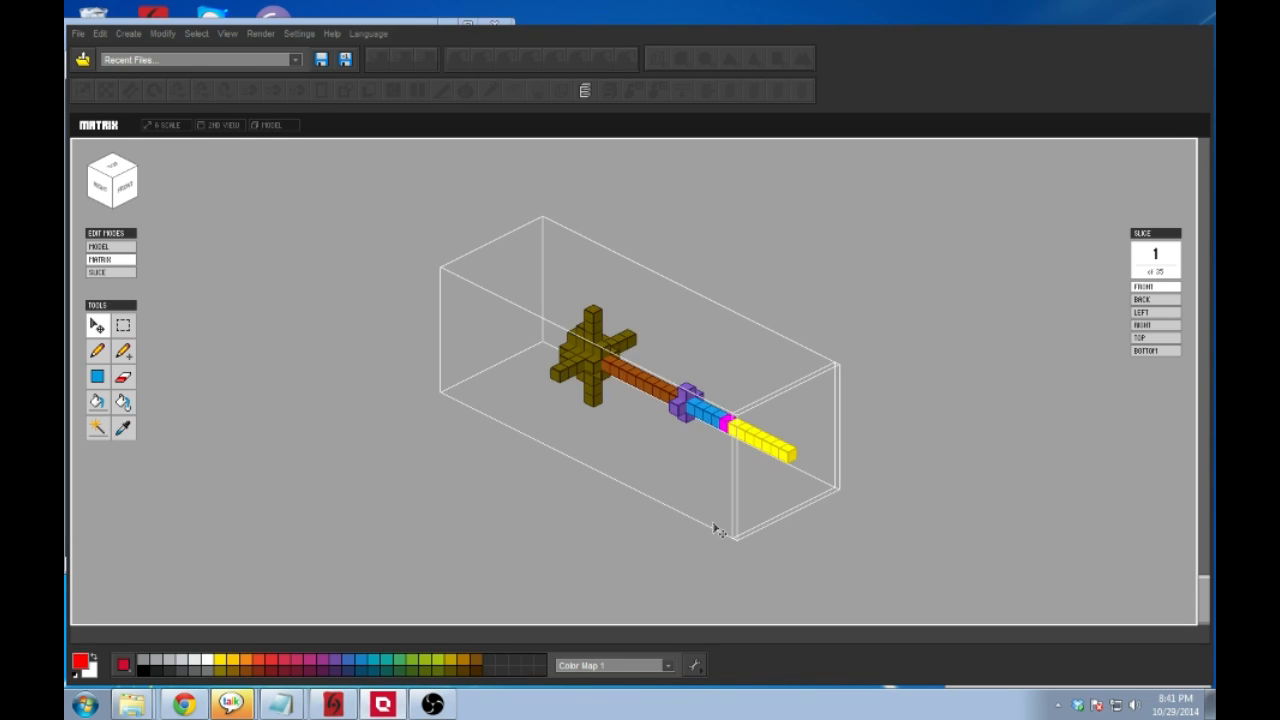
# Step: Paint the front voxels of the copied staff's star-shaped head red with the pencil, including its upper and side arms
pyautogui.click(97, 350)
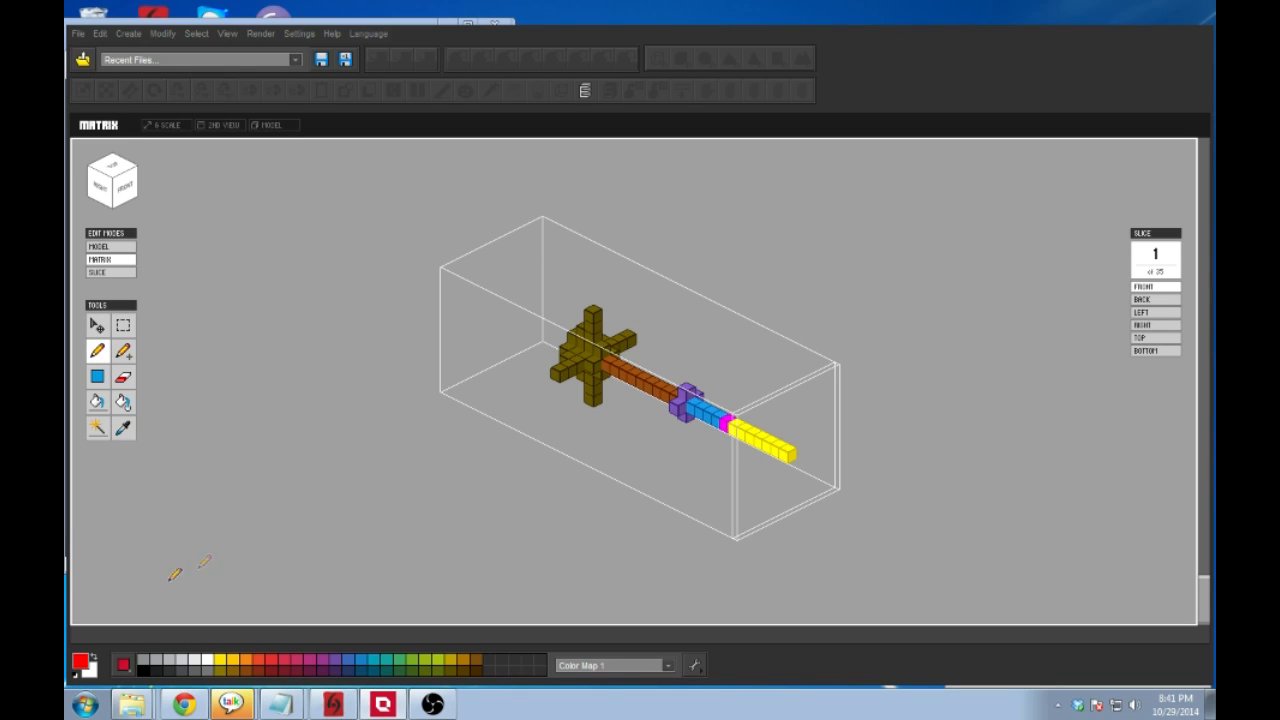
pyautogui.moveTo(283, 463)
pyautogui.mouseDown(button='right')
pyautogui.moveTo(374, 486)
pyautogui.moveTo(298, 479)
pyautogui.mouseUp(button='right')
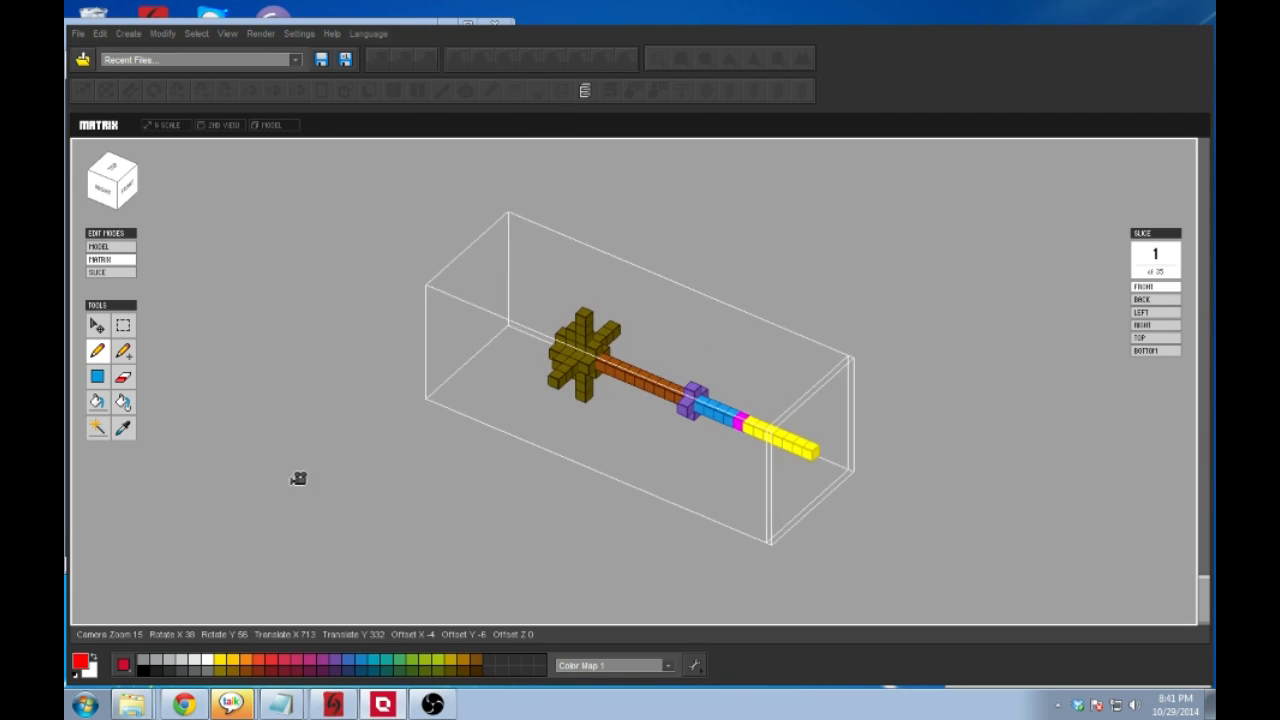
pyautogui.click(586, 319)
pyautogui.click(586, 330)
pyautogui.click(585, 343)
pyautogui.click(578, 354)
pyautogui.click(567, 364)
pyautogui.click(556, 376)
# Step: Paint the remaining underside, side and back voxels of the staff head red until the whole head is covered
pyautogui.moveTo(563, 368); pyautogui.dragTo(623, 277, button='right')
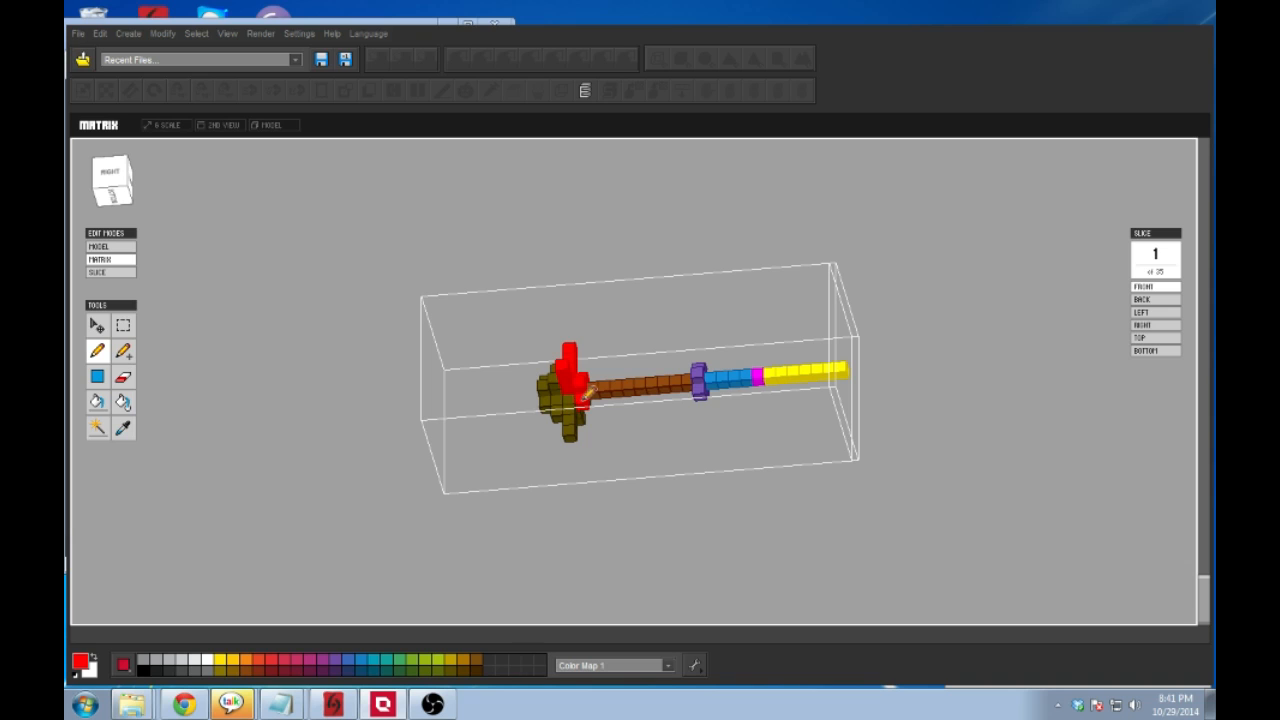
pyautogui.click(573, 405)
pyautogui.click(574, 419)
pyautogui.moveTo(574, 425); pyautogui.dragTo(607, 362, button='right')
pyautogui.click(562, 351)
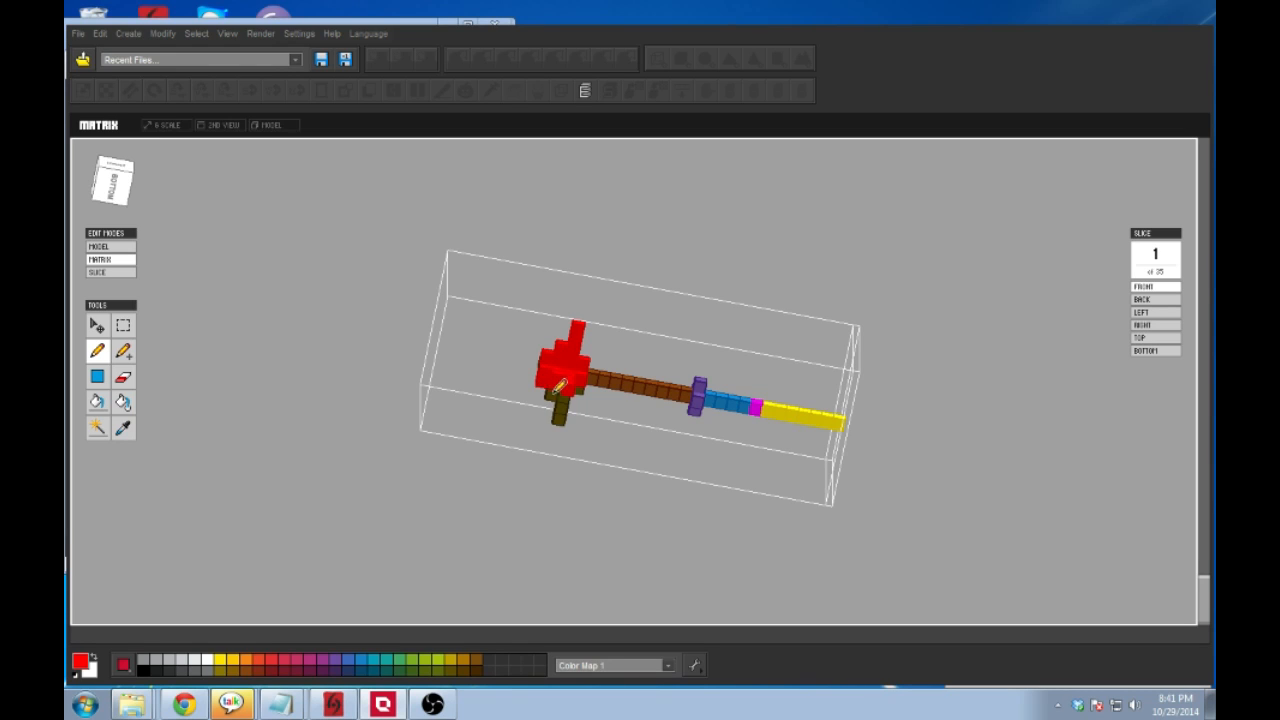
pyautogui.moveTo(565, 410); pyautogui.dragTo(886, 274, button='right')
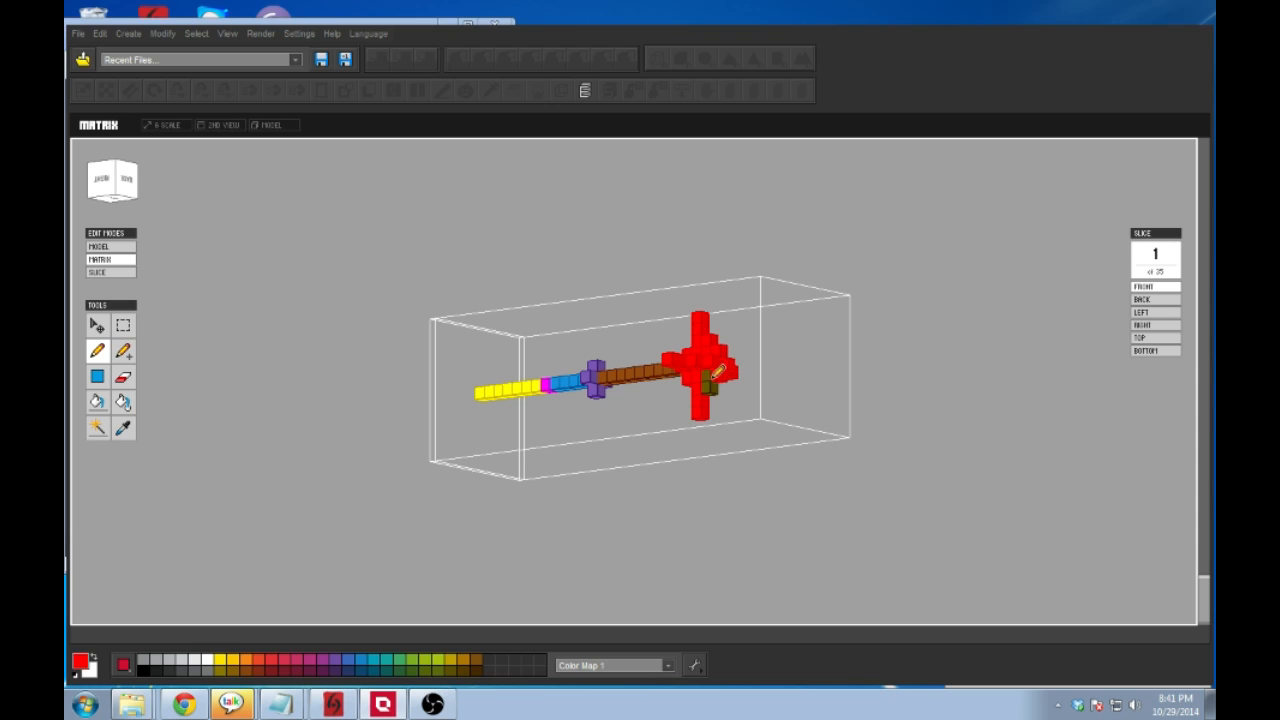
pyautogui.moveTo(680, 409)
pyautogui.mouseDown(button='right')
pyautogui.moveTo(563, 380)
pyautogui.moveTo(474, 480)
pyautogui.moveTo(568, 568)
pyautogui.moveTo(606, 491)
pyautogui.moveTo(503, 451)
pyautogui.moveTo(489, 492)
pyautogui.moveTo(511, 506)
pyautogui.mouseUp(button='right')
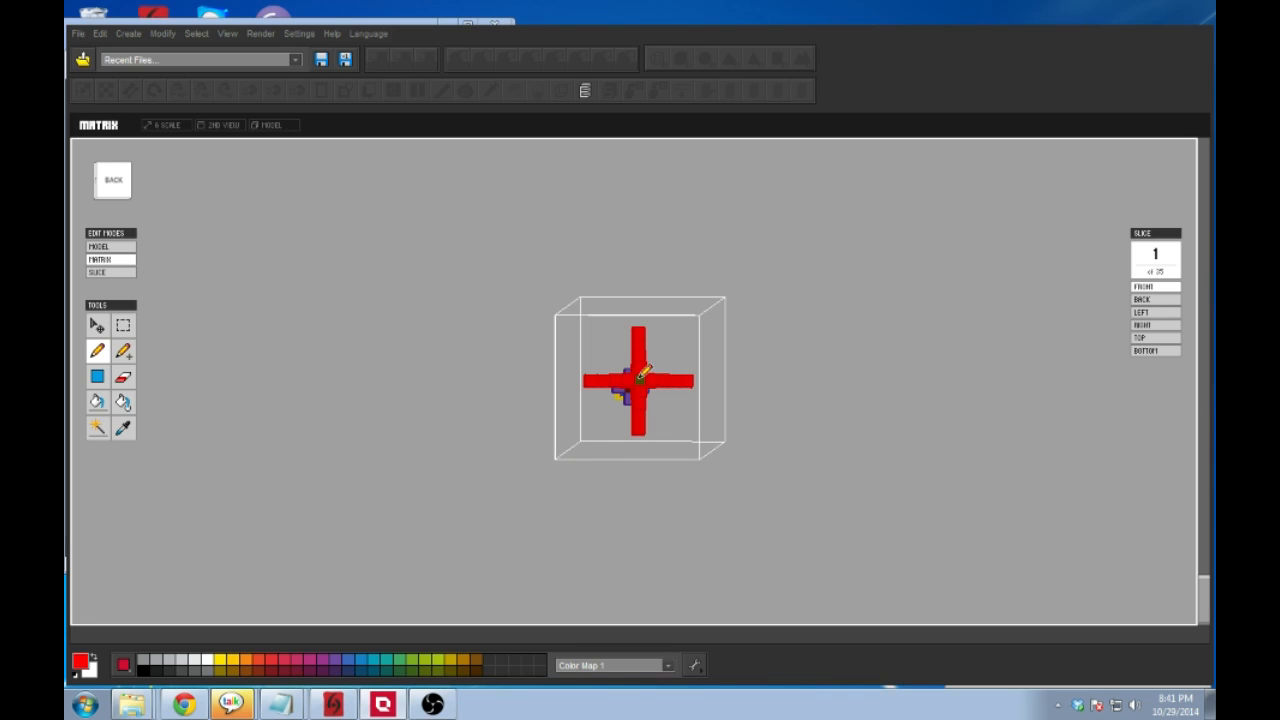
pyautogui.moveTo(620, 390); pyautogui.dragTo(346, 449, button='right')
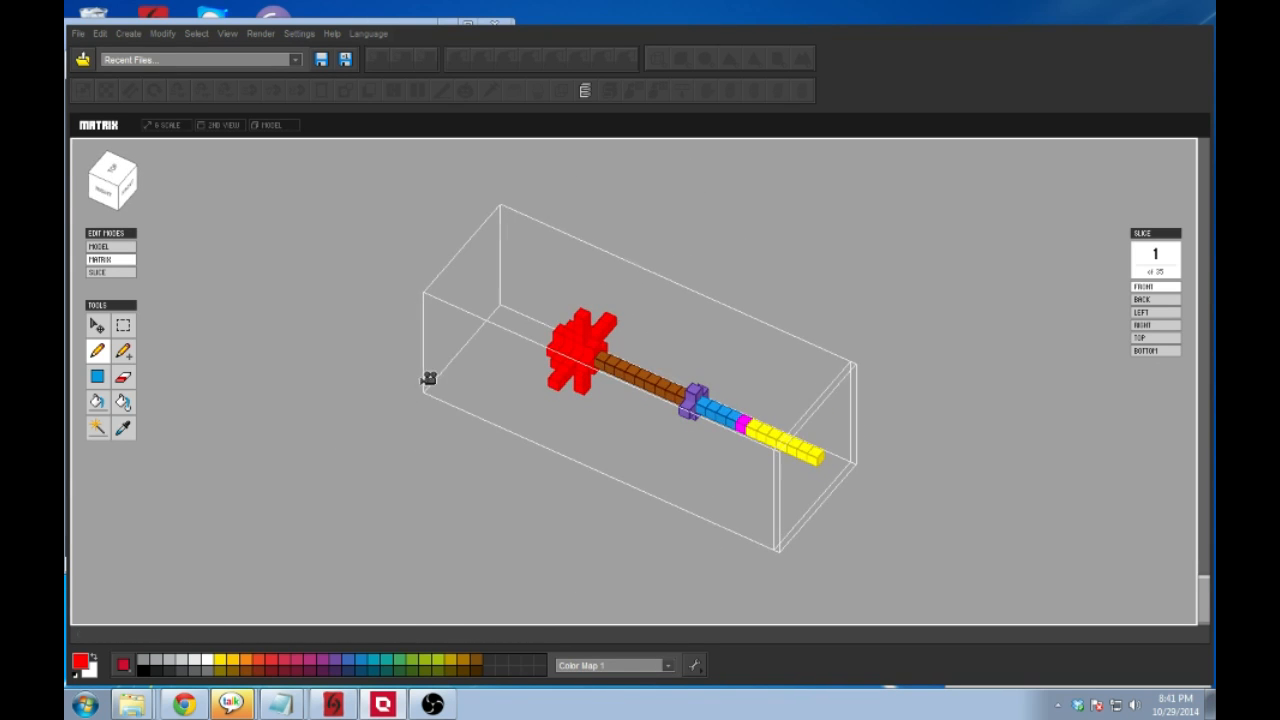
pyautogui.moveTo(428, 378); pyautogui.dragTo(405, 388, button='right')
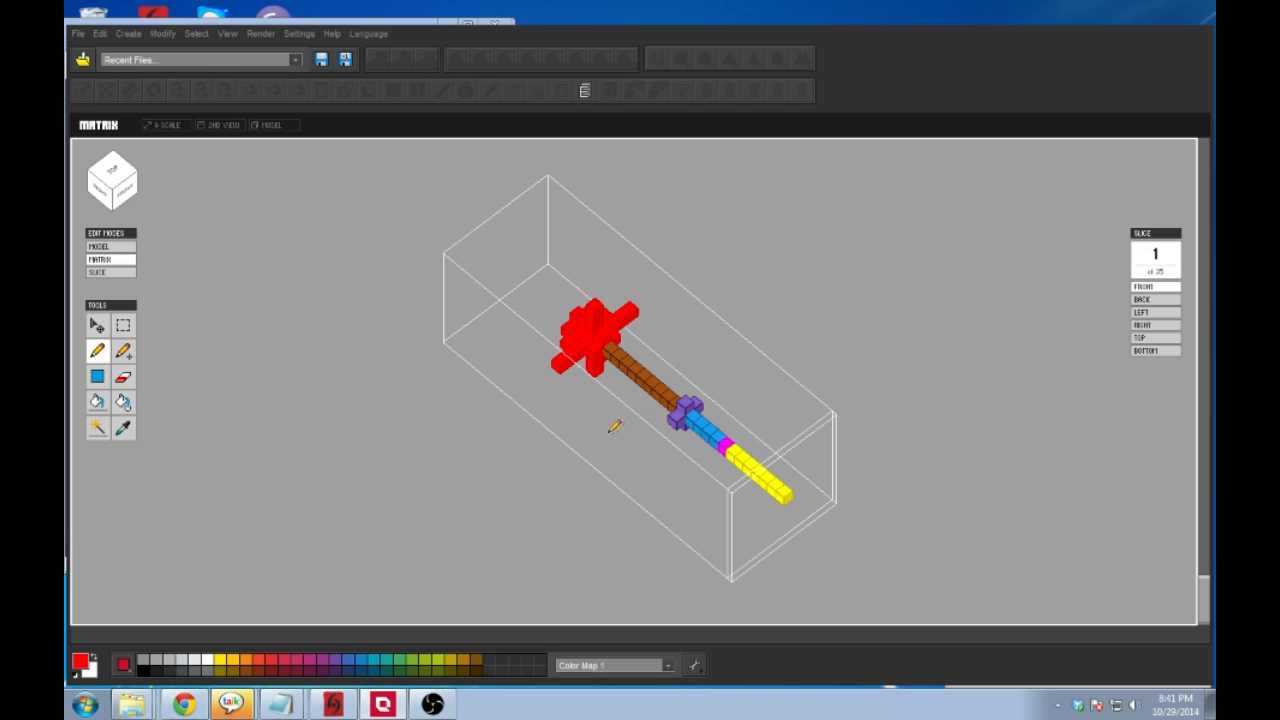
# Step: Switch to Chrome to recheck the Type Map colors in the Material Map Guide, and return to the staff in Qubicle
pyautogui.moveTo(590, 435)
pyautogui.mouseDown(button='right')
pyautogui.moveTo(600, 329)
pyautogui.moveTo(549, 400)
pyautogui.moveTo(606, 429)
pyautogui.mouseUp(button='right')
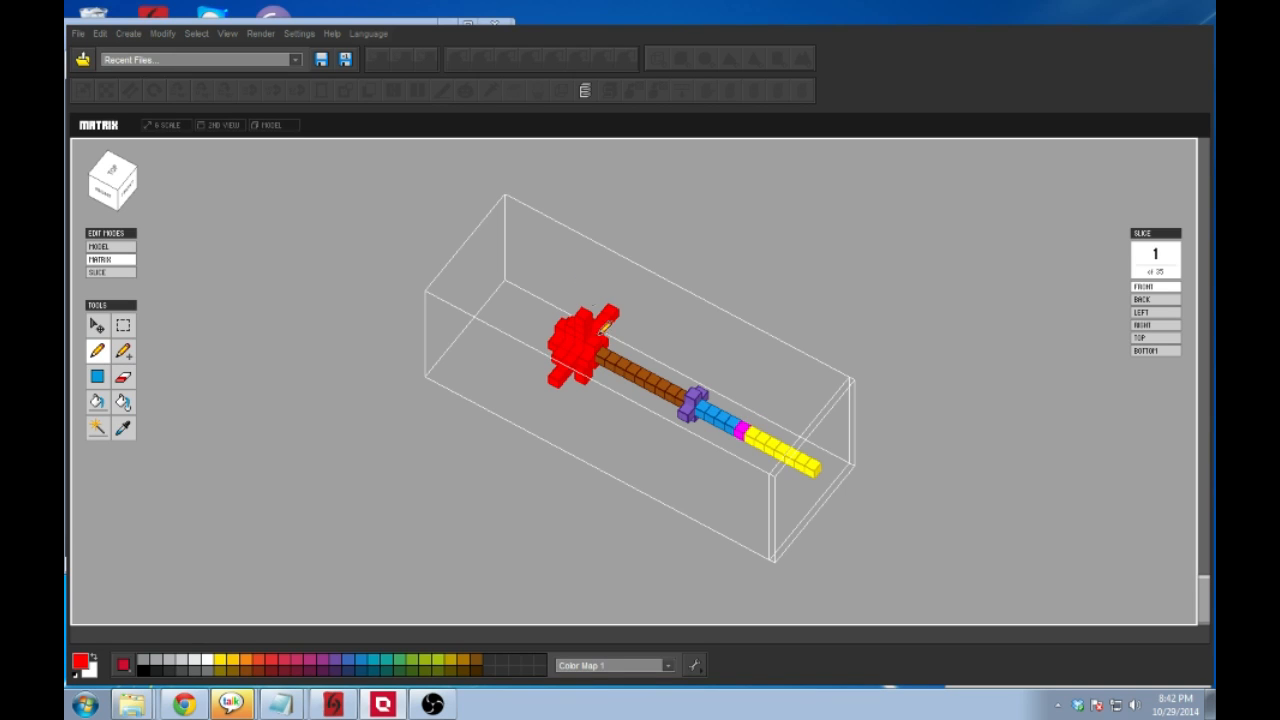
pyautogui.click(195, 704)
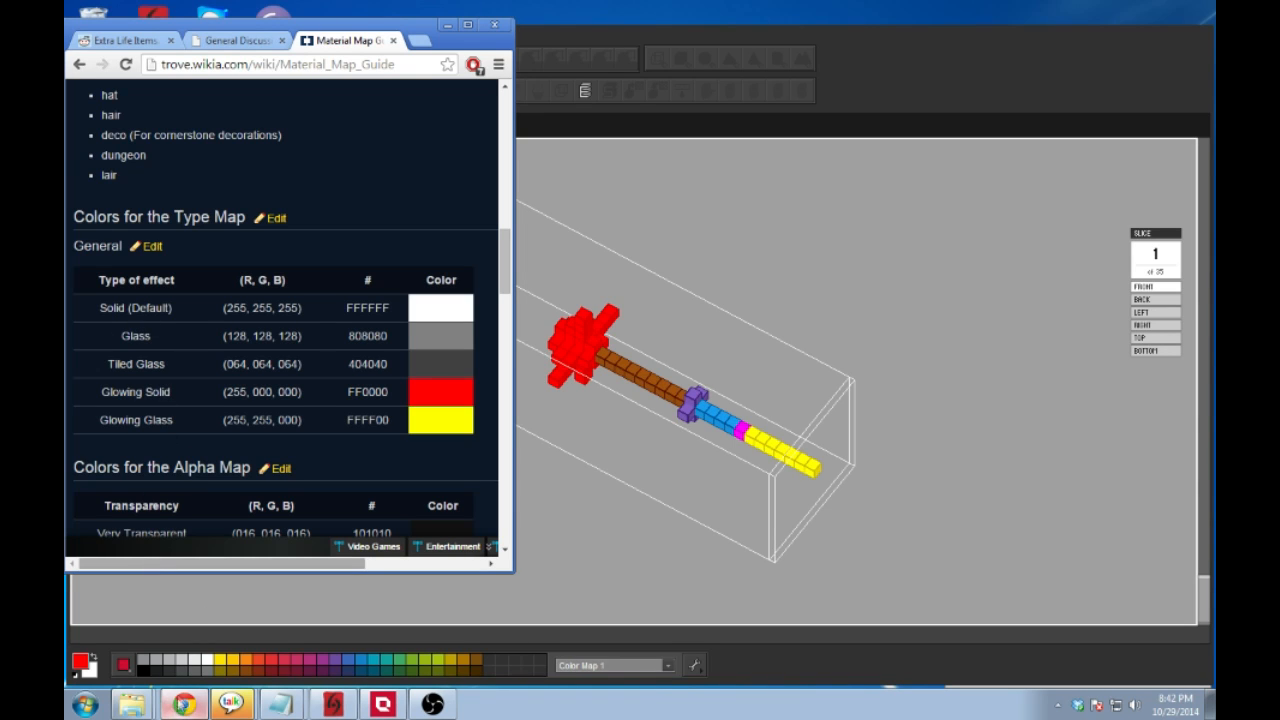
pyautogui.click(447, 27)
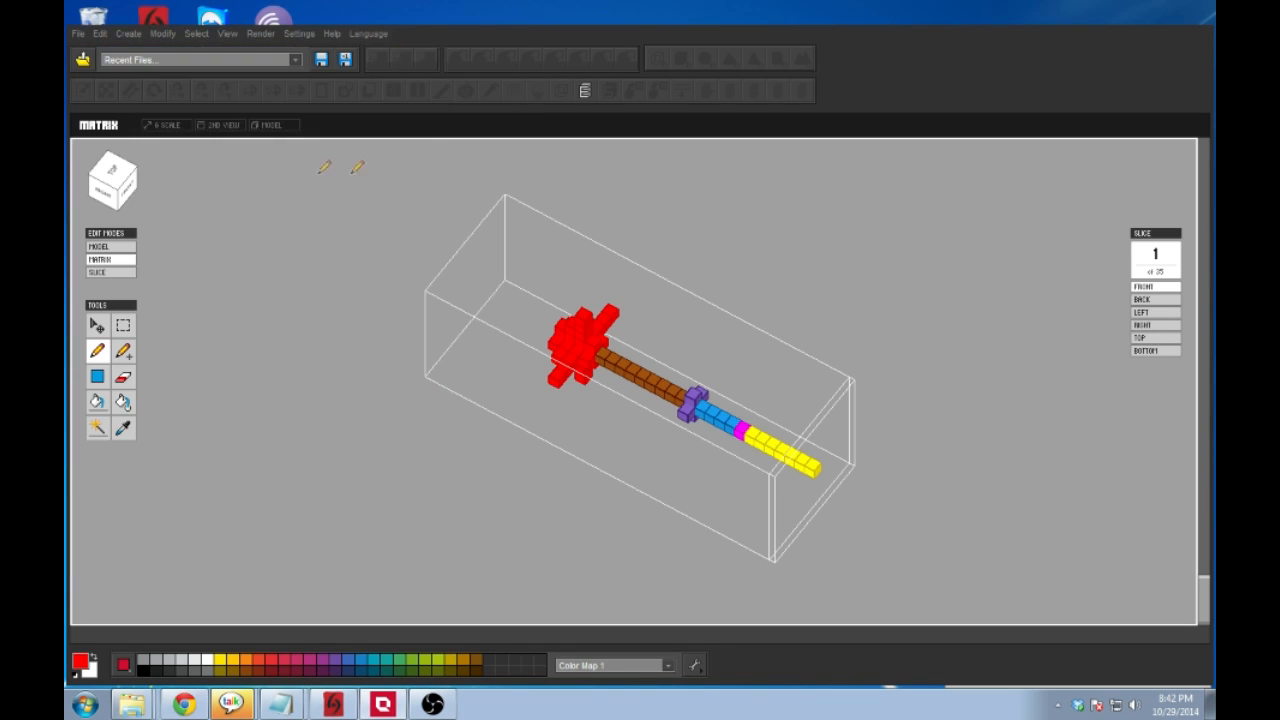
# Step: Export the red-headed staff as a Qubicle Binary, adding the suffix _t to the original staff's file name and keeping the preset options
pyautogui.click(98, 249)
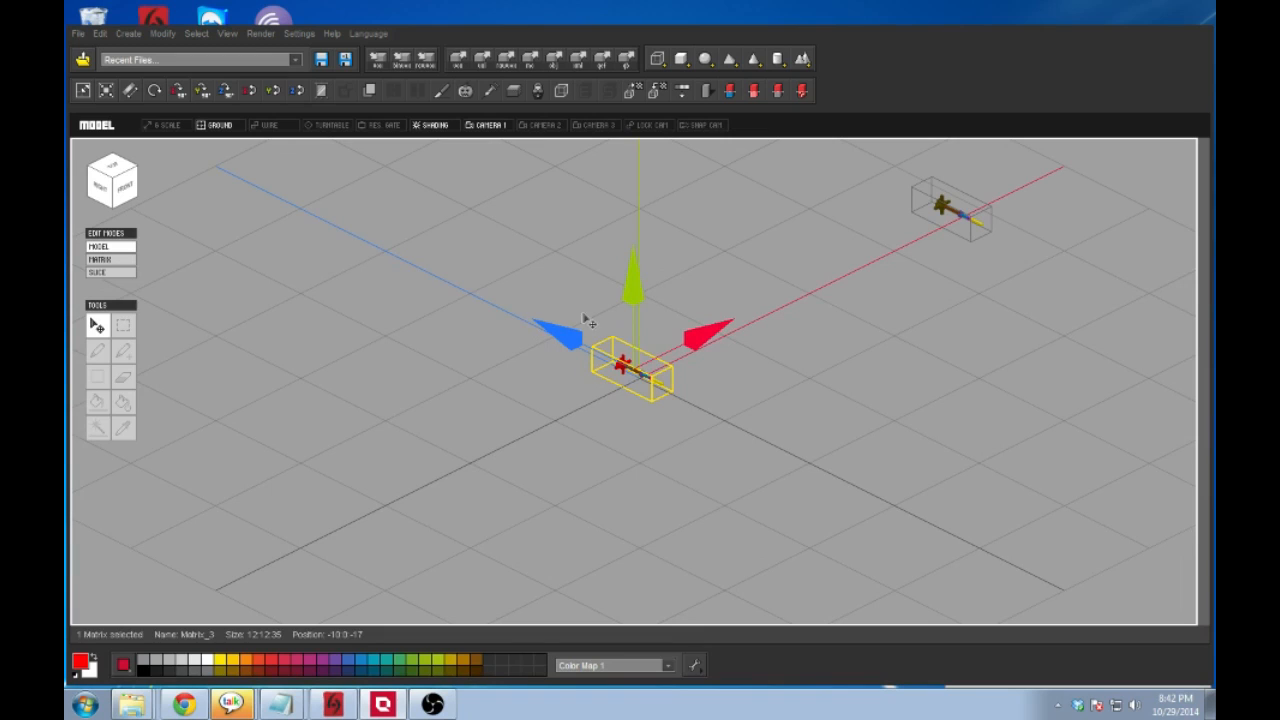
pyautogui.click(625, 62)
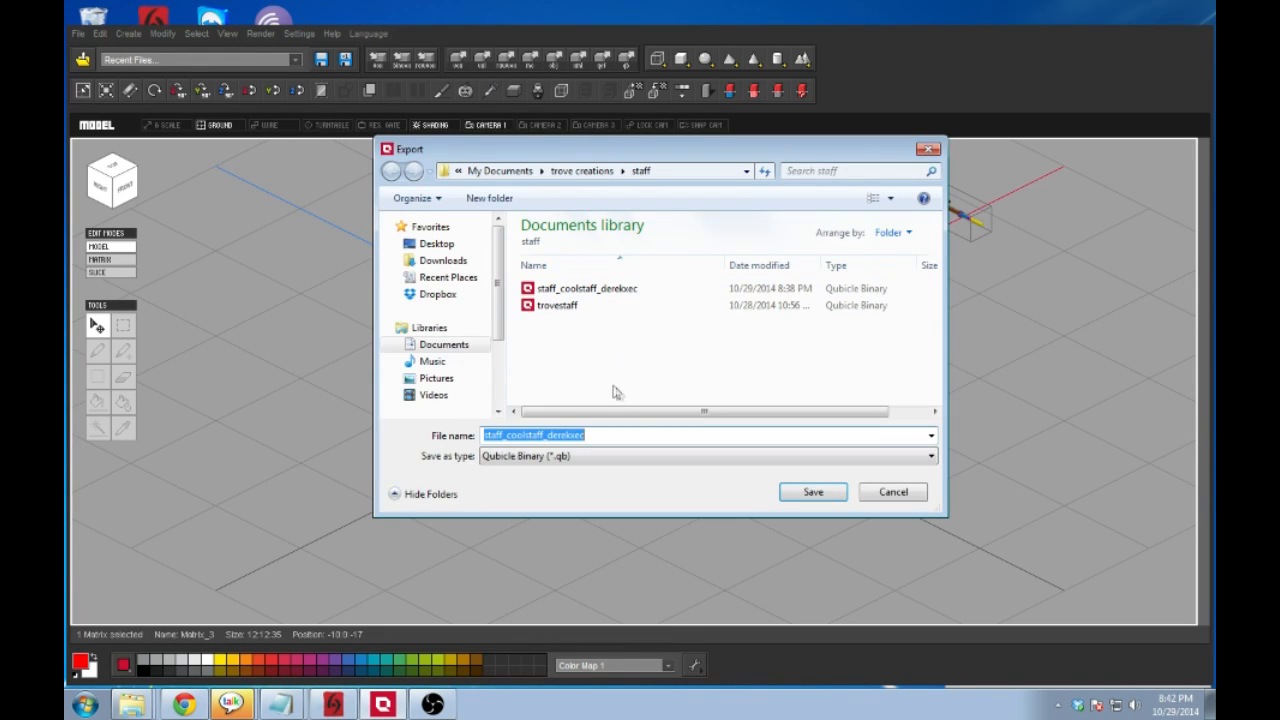
pyautogui.click(616, 290)
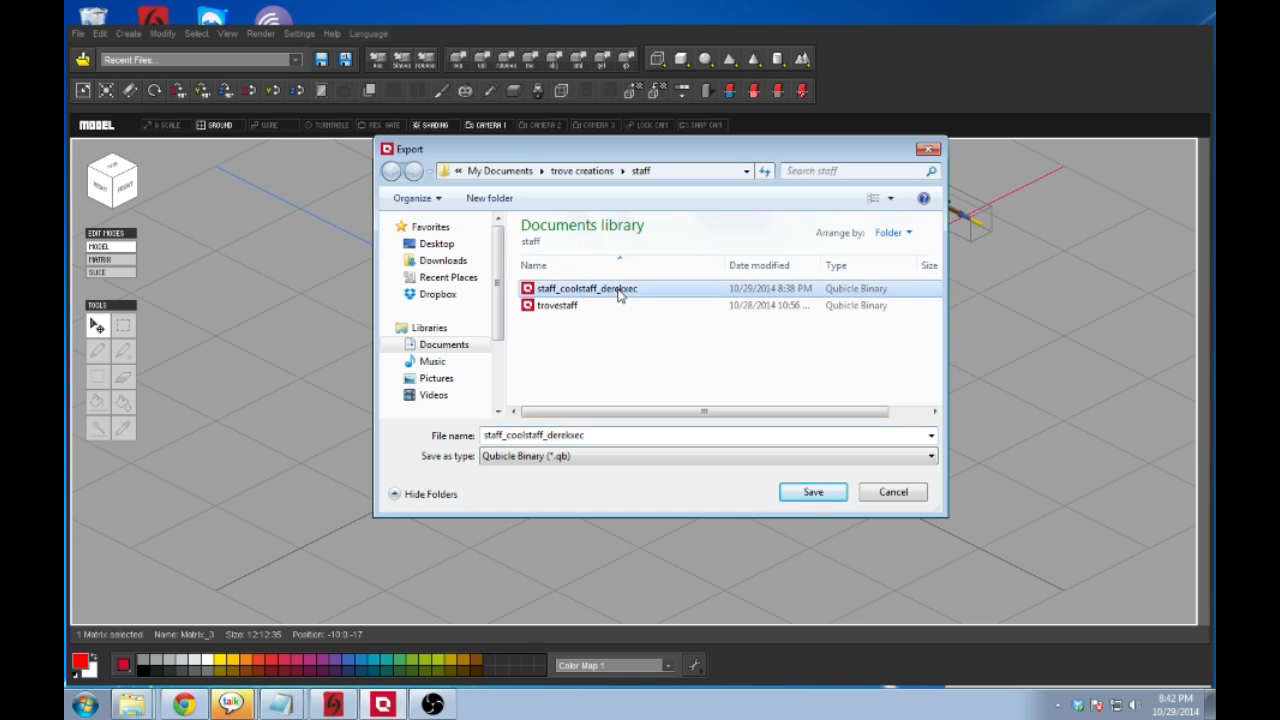
pyautogui.doubleClick(606, 435)
pyautogui.click(605, 436)
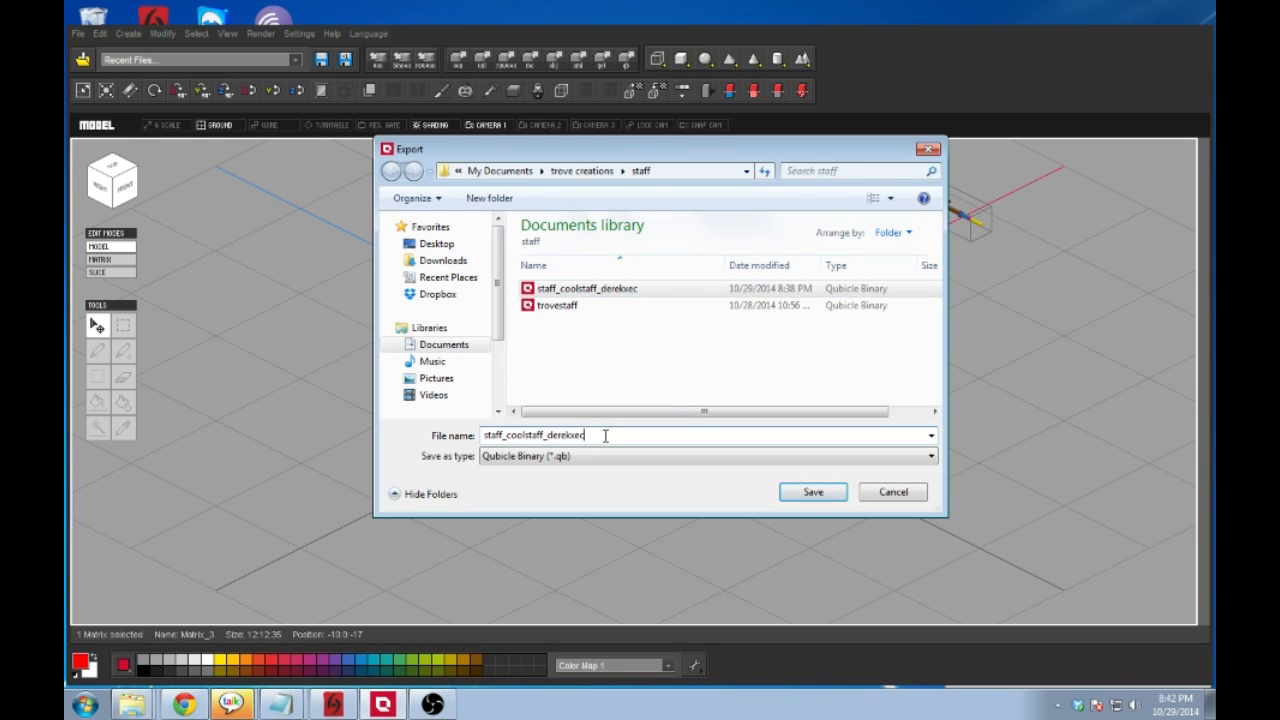
pyautogui.write('_t')
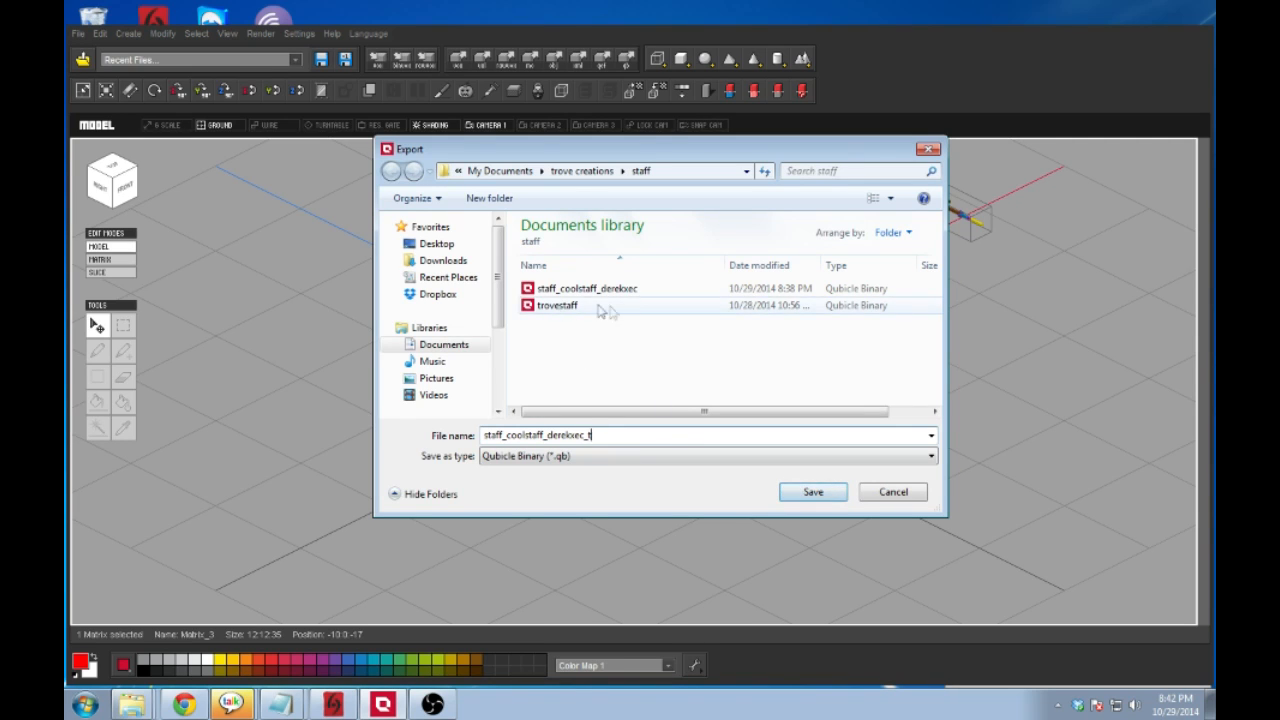
pyautogui.click(792, 491)
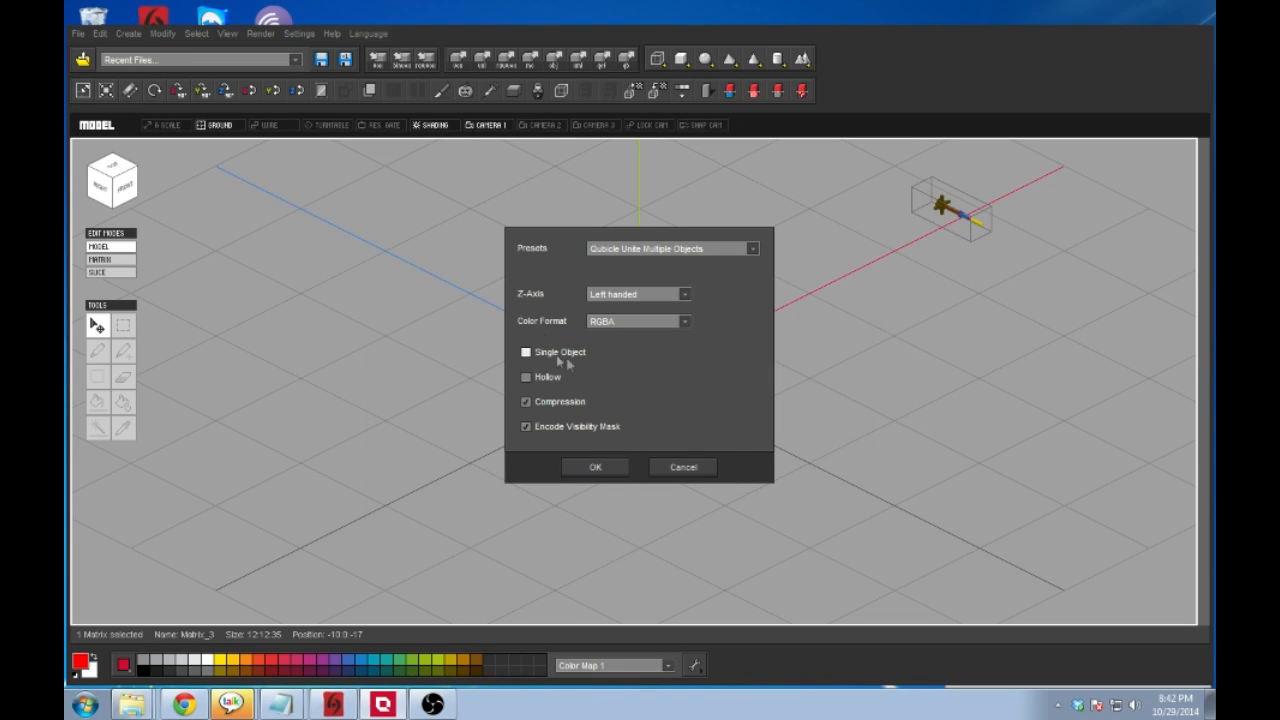
pyautogui.click(595, 468)
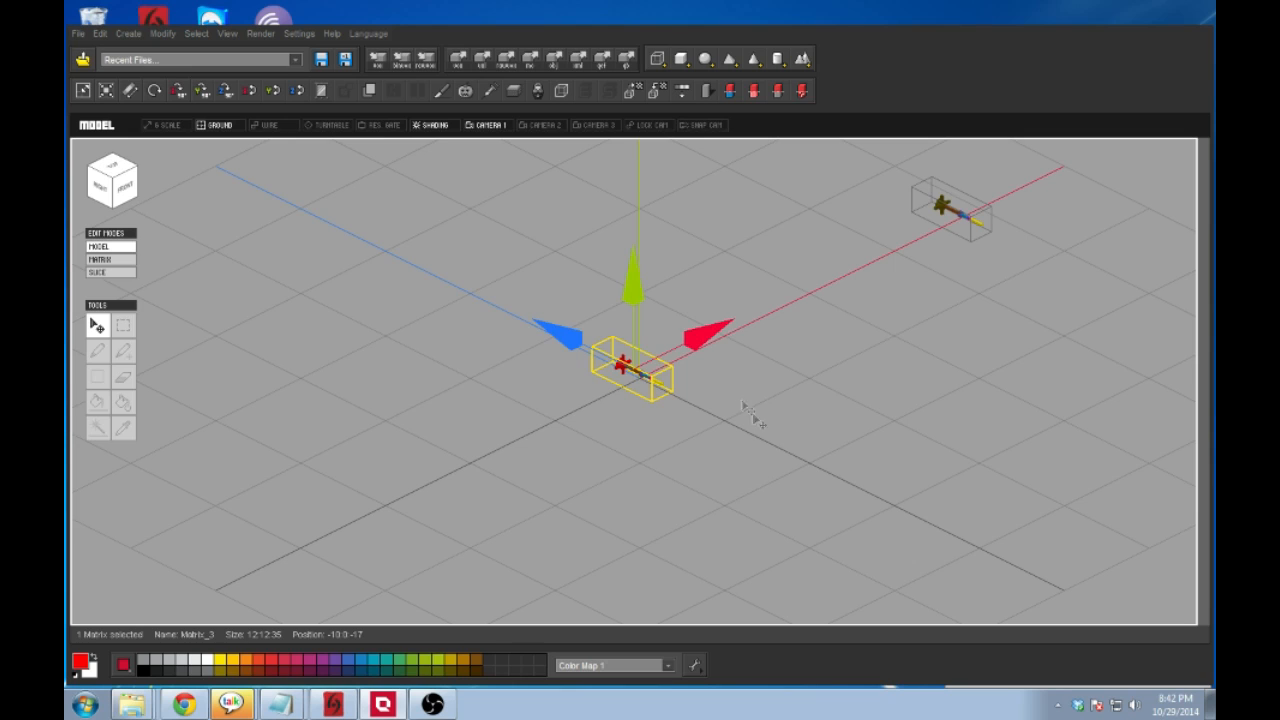
# Step: Move the type map staff along the red axis beside the original, and place a duplicate of the original near the origin
pyautogui.moveTo(705, 345); pyautogui.dragTo(960, 248)
pyautogui.click(972, 222)
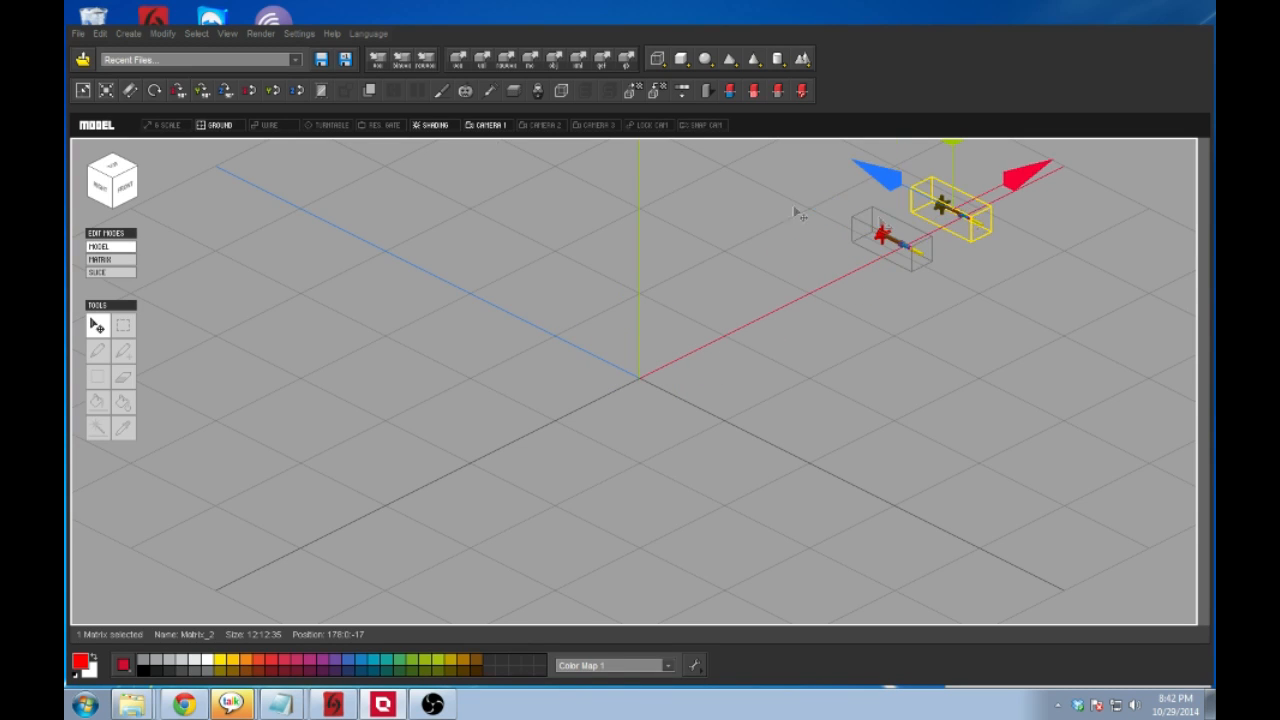
pyautogui.click(100, 33)
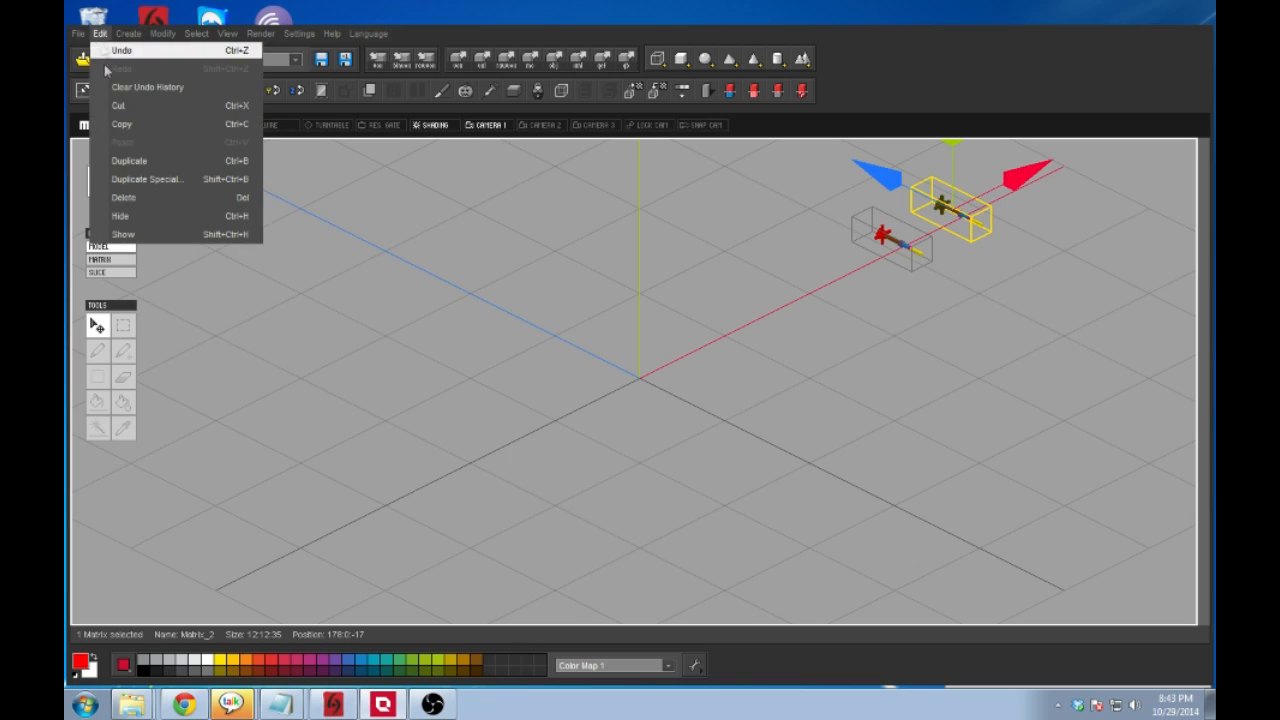
pyautogui.click(112, 160)
pyautogui.moveTo(1023, 181); pyautogui.dragTo(706, 364)
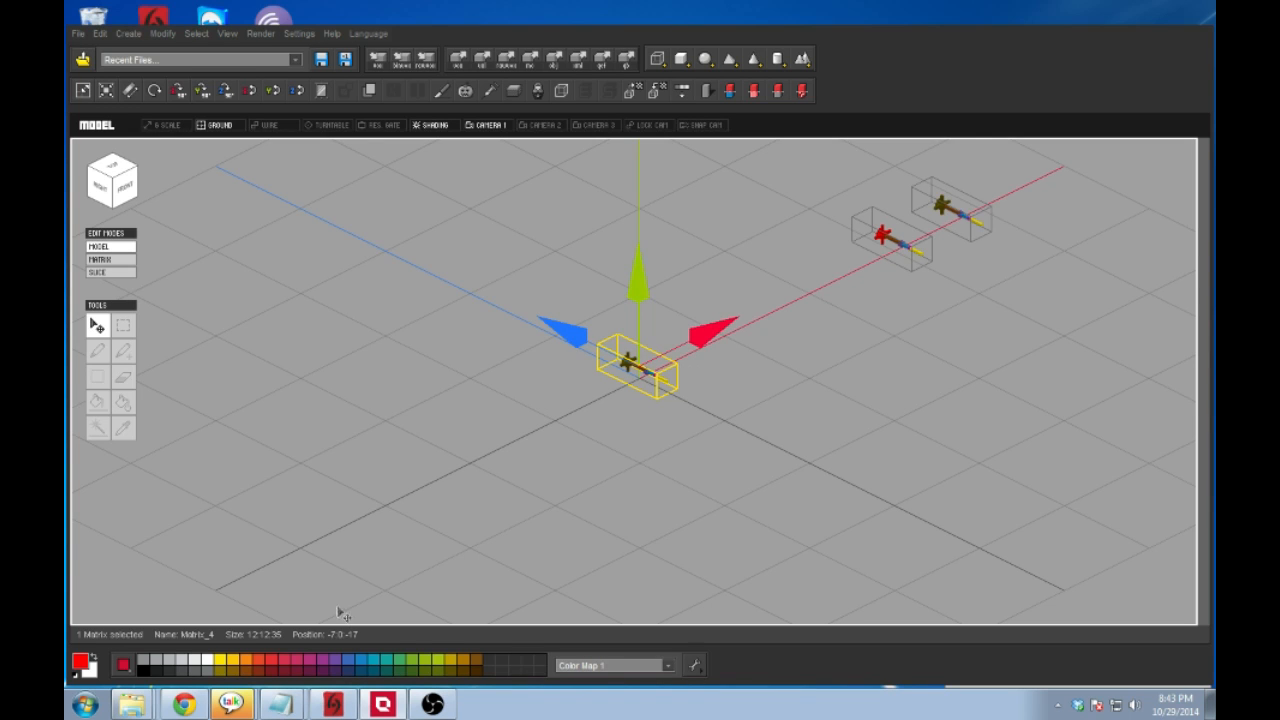
# Step: Examine the Alpha Map color table in Chrome's Material Map Guide and open the new staff copy in Qubicle's Matrix edit mode
pyautogui.click(184, 704)
pyautogui.scroll(-5, 211, 277)
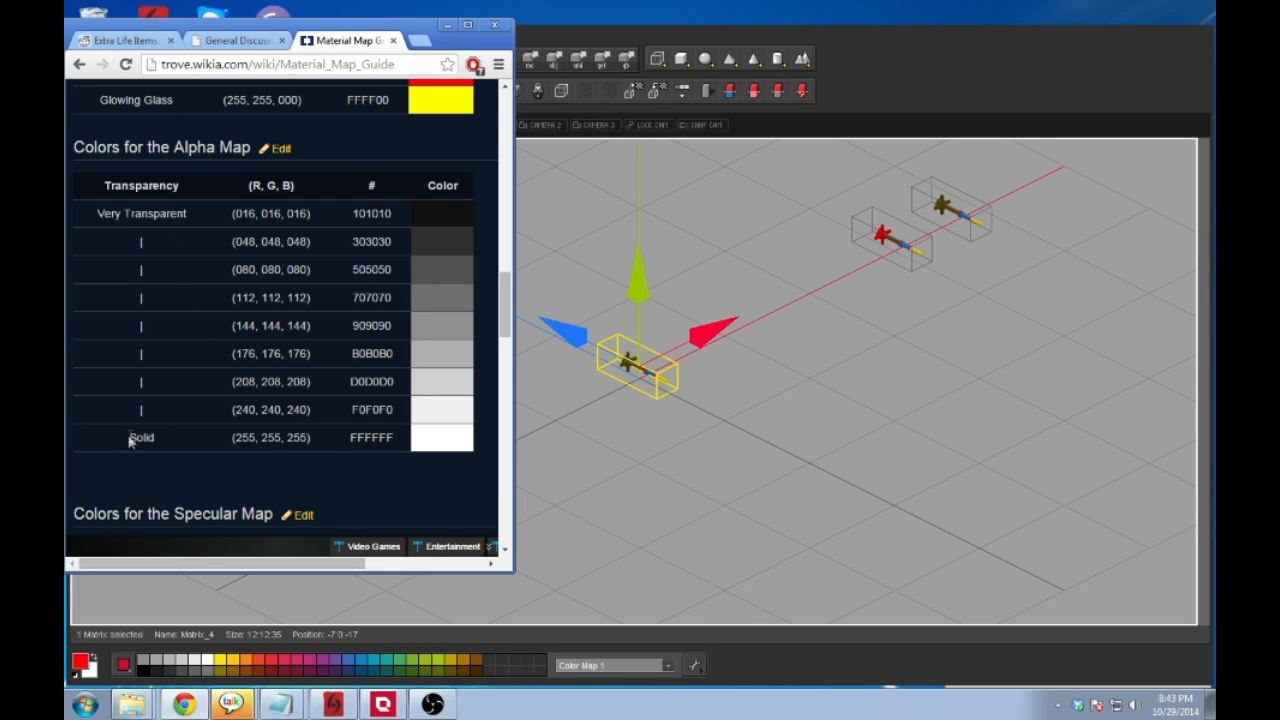
pyautogui.moveTo(127, 440); pyautogui.dragTo(168, 441)
pyautogui.click(676, 369)
pyautogui.click(112, 259)
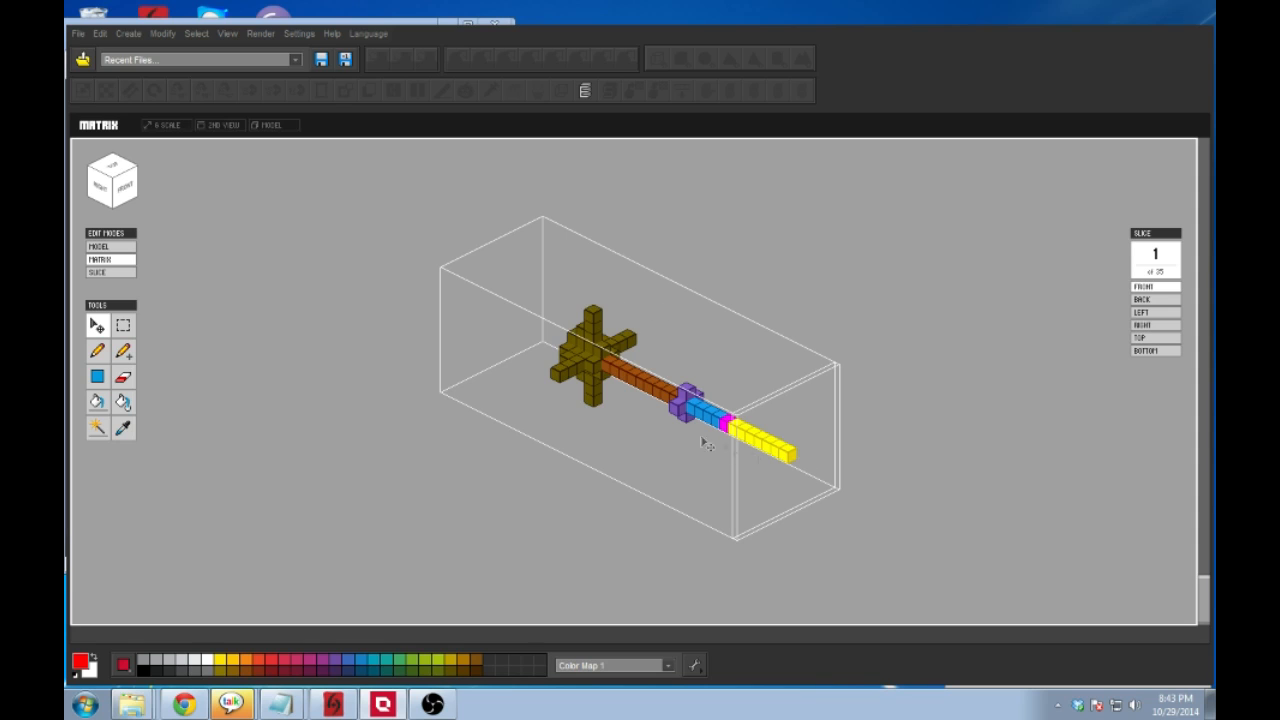
pyautogui.click(186, 706)
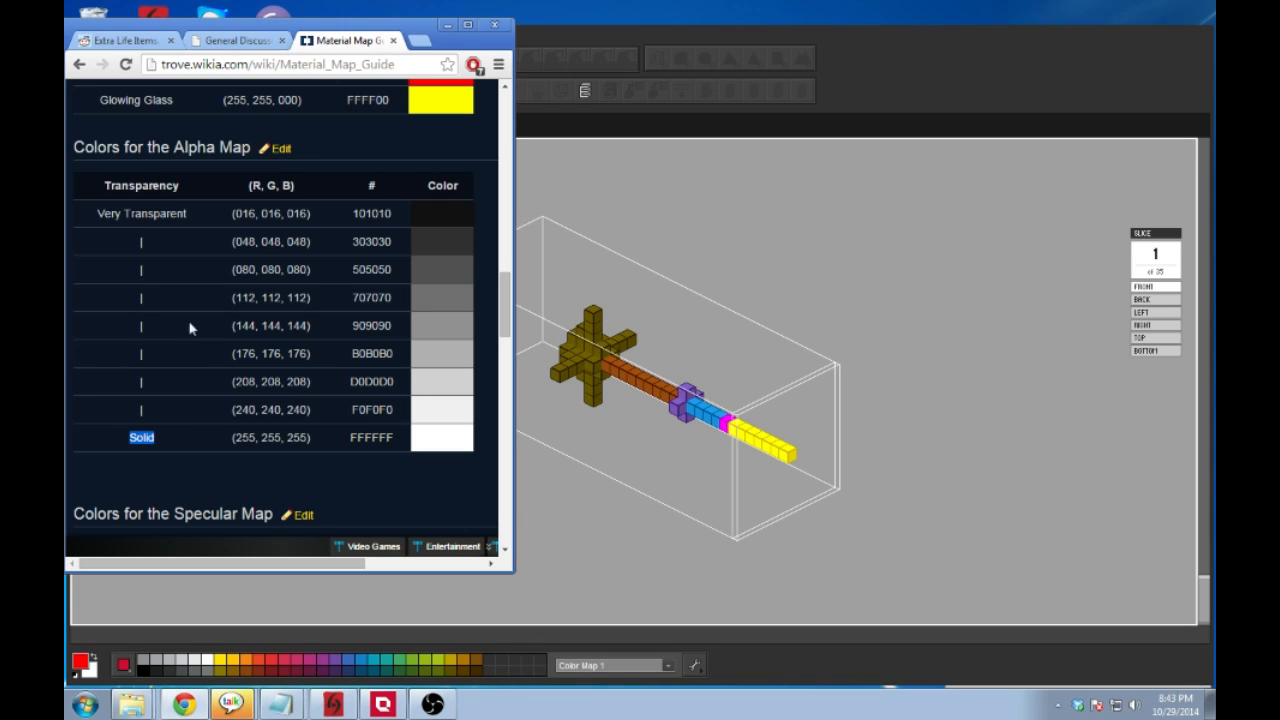
pyautogui.click(453, 28)
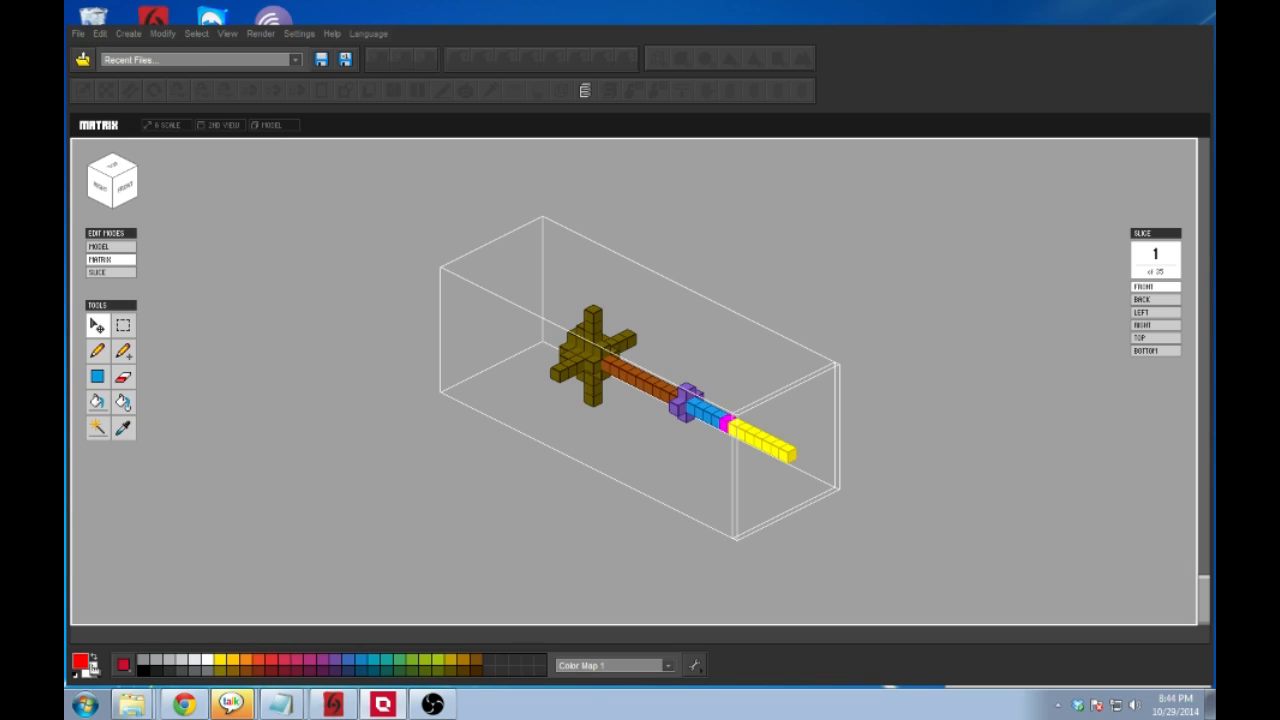
# Step: Set the drawing color to the alpha map gray with R 80, G 80 and B 80
pyautogui.click(84, 665)
pyautogui.click(840, 384)
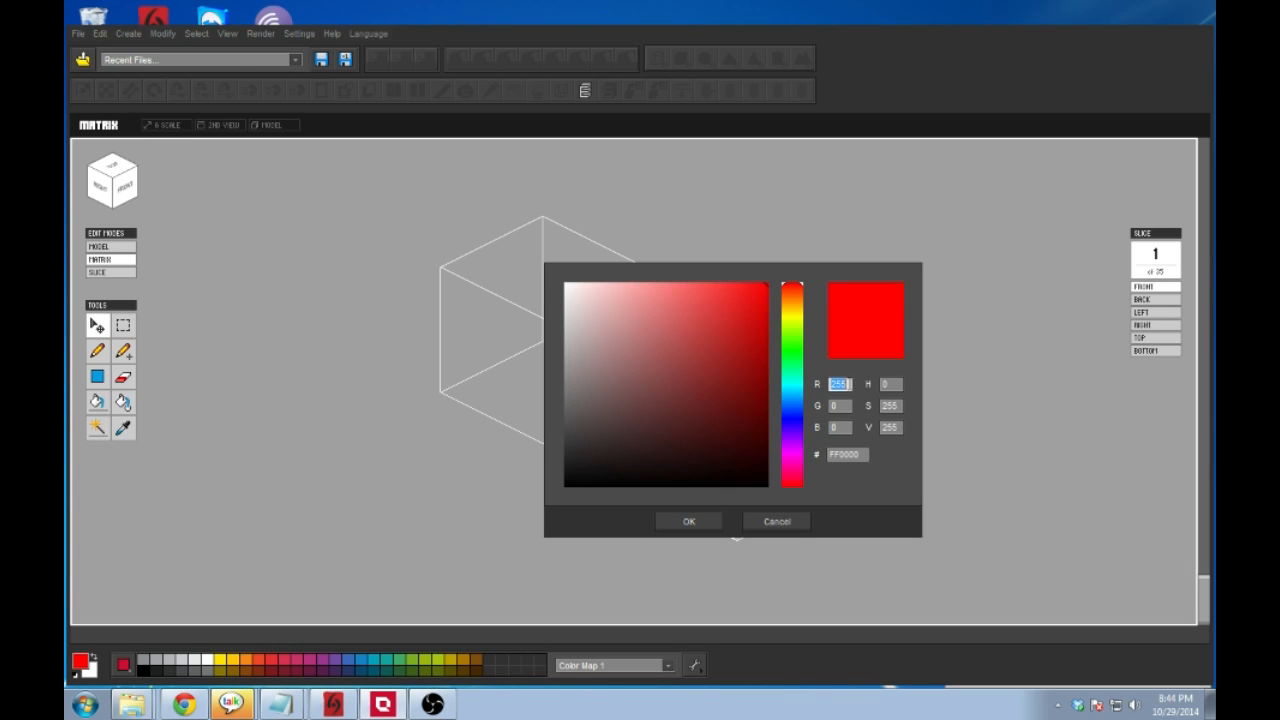
pyautogui.write('80')
pyautogui.click(840, 405)
pyautogui.write('80')
pyautogui.click(841, 427)
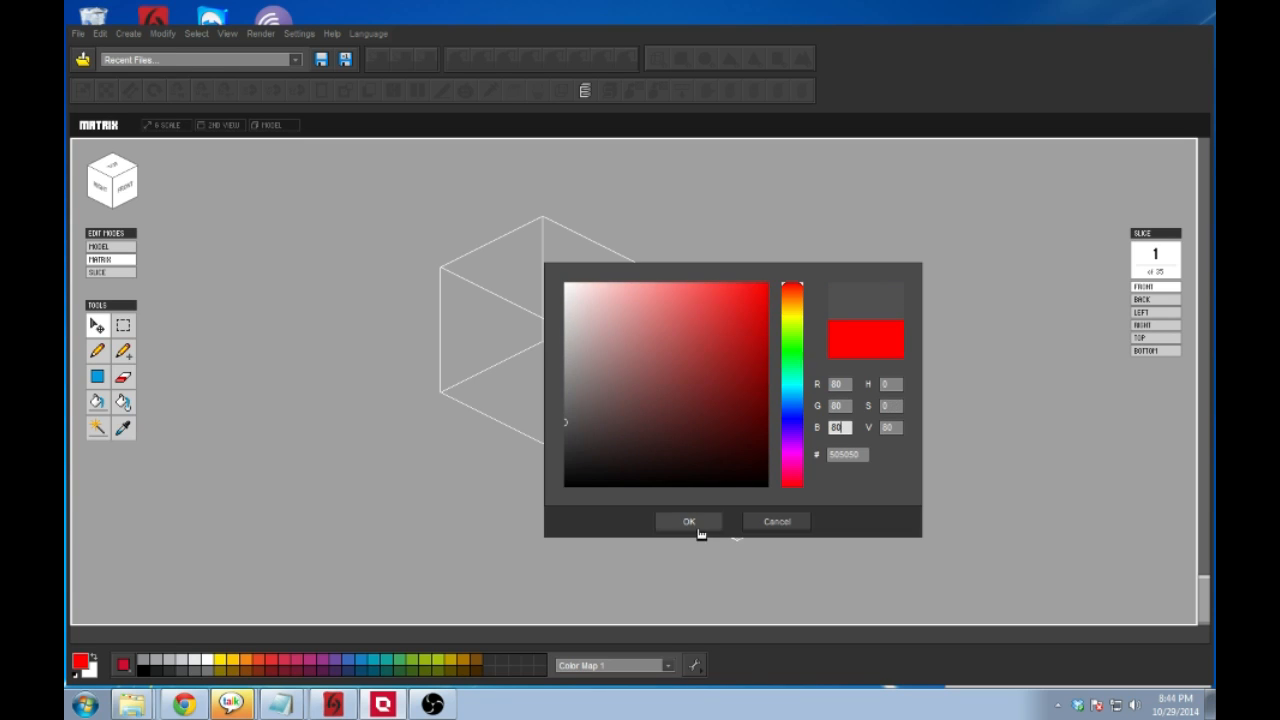
pyautogui.click(696, 524)
# Step: Paint the brown shaft between the staff's head and the purple guard gray with the pencil
pyautogui.click(97, 350)
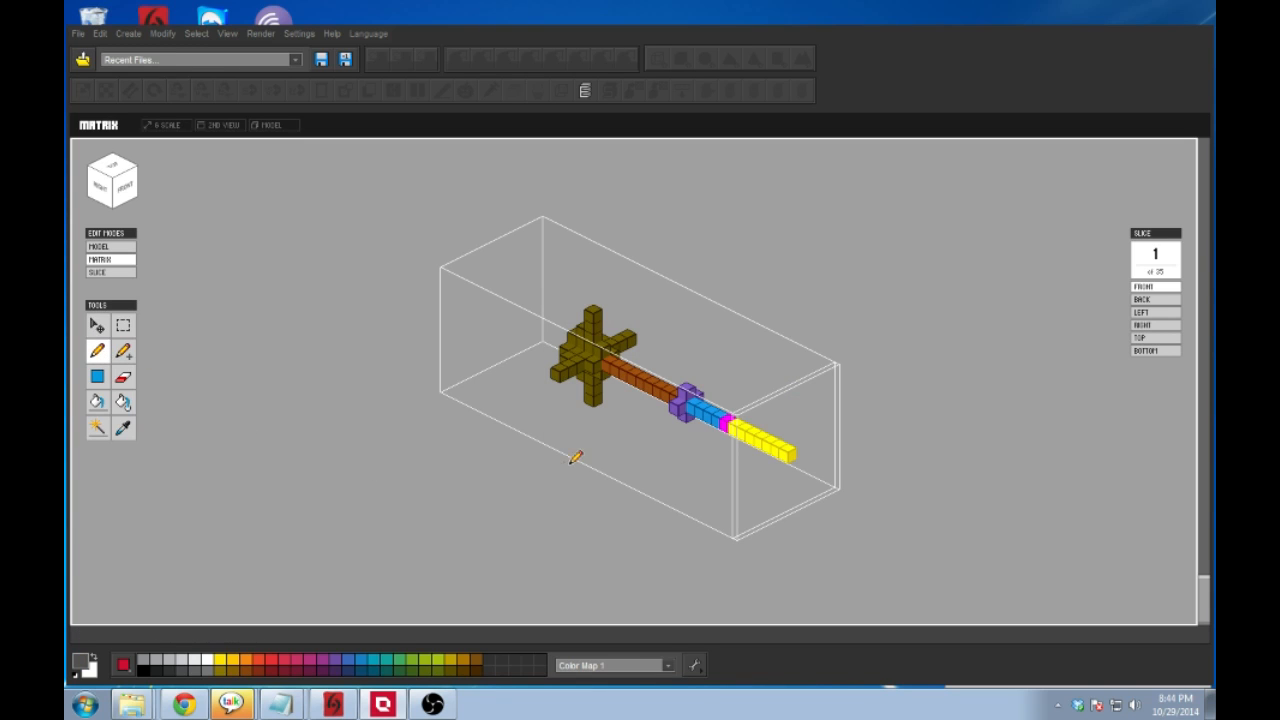
pyautogui.moveTo(474, 431); pyautogui.dragTo(620, 385, button='right')
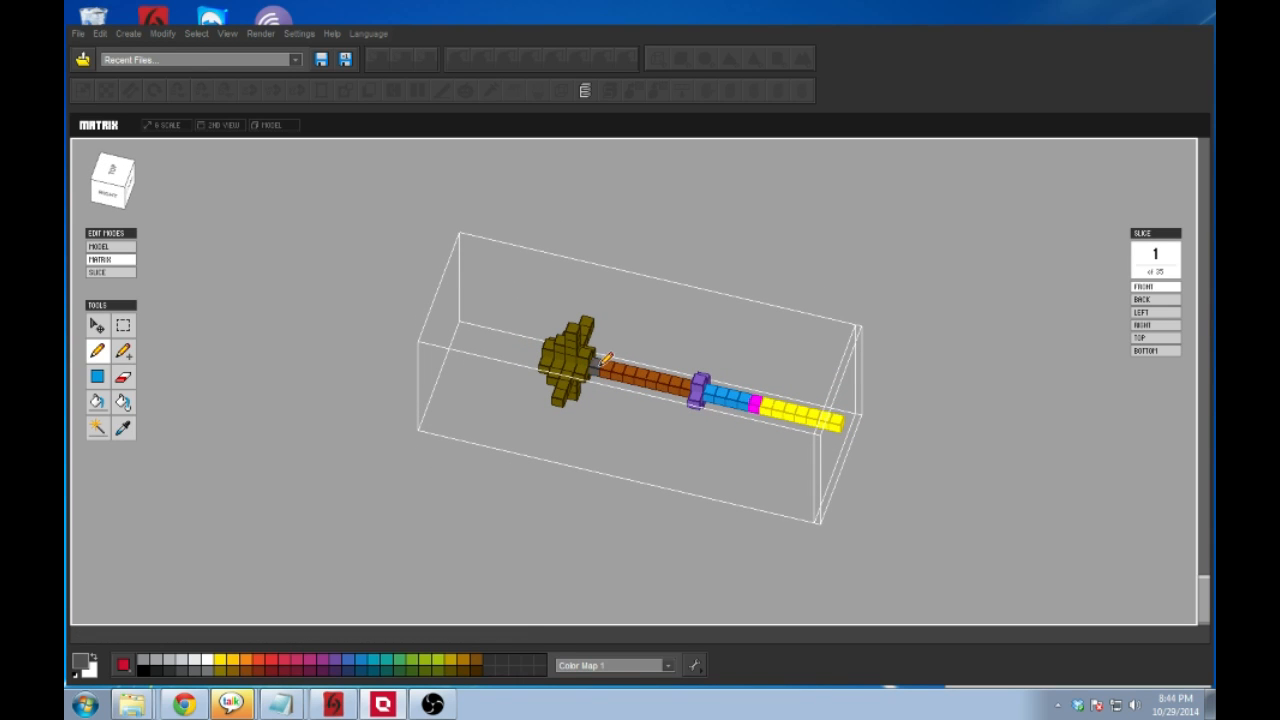
pyautogui.moveTo(610, 364); pyautogui.dragTo(688, 384)
pyautogui.moveTo(520, 397); pyautogui.dragTo(491, 411, button='right')
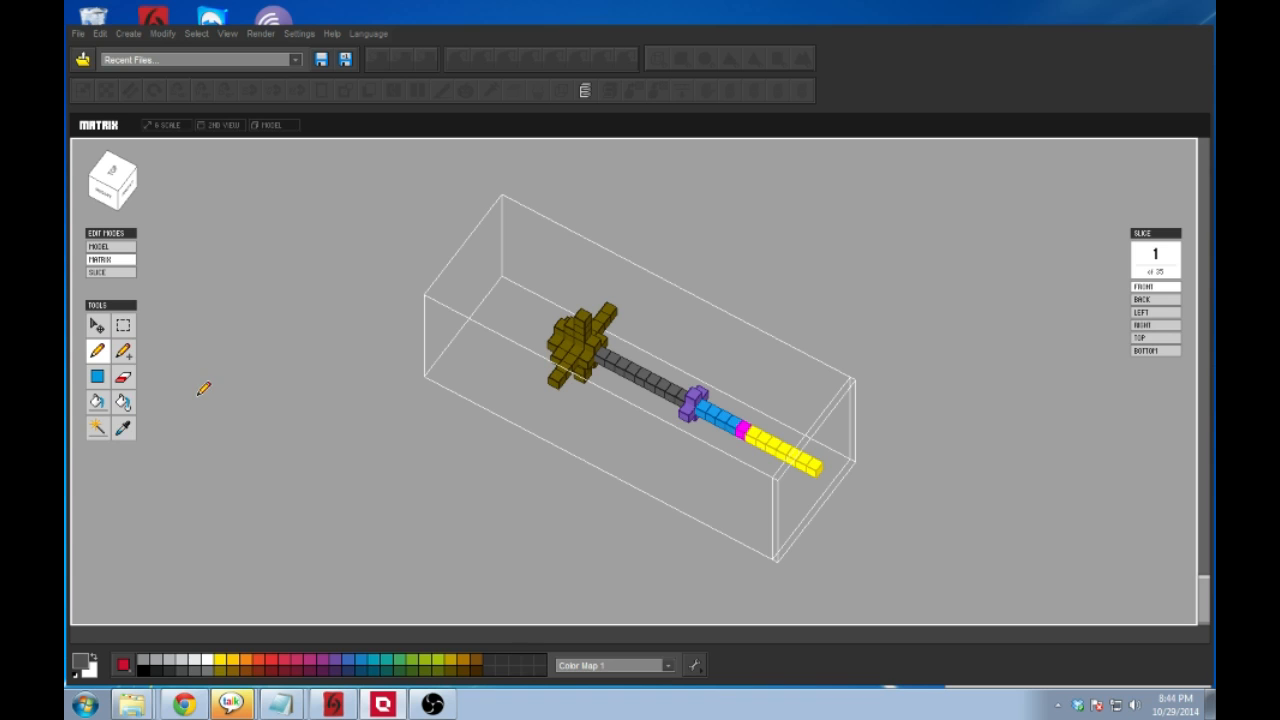
# Step: Export the gray-shafted staff as a Qubicle Binary, ending the staff file name with _a and keeping the preset options
pyautogui.click(110, 246)
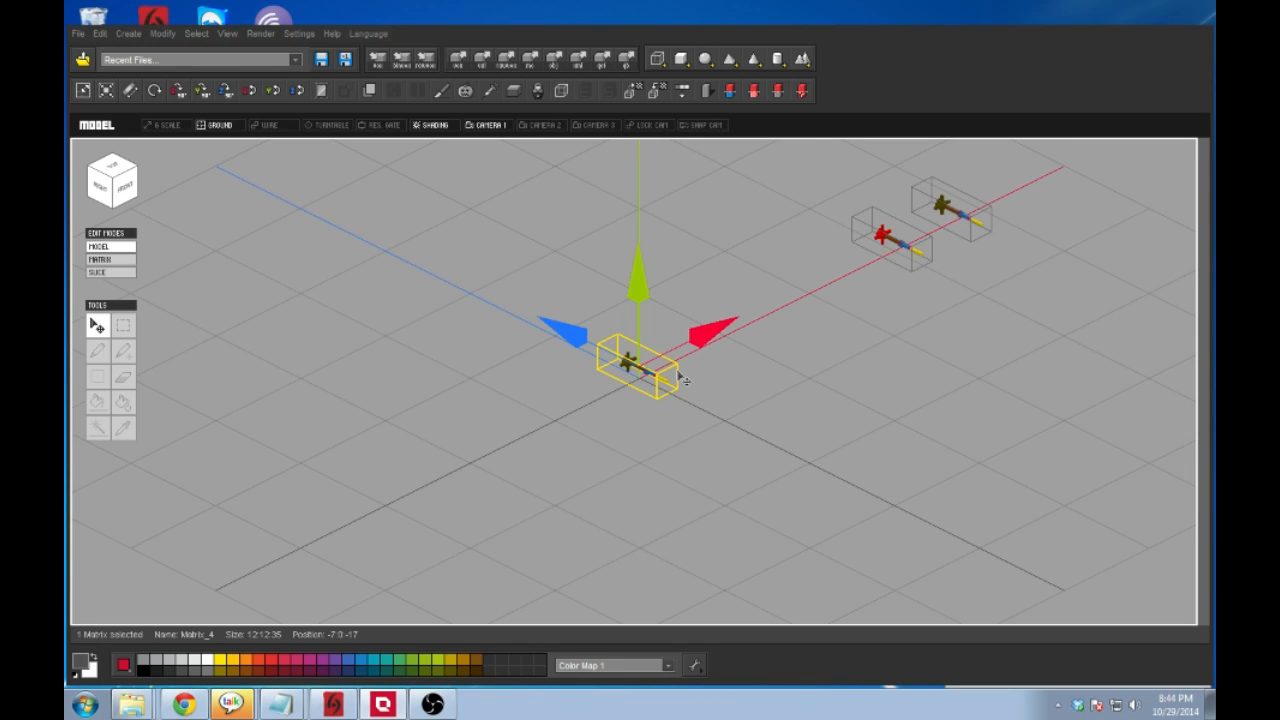
pyautogui.click(626, 60)
pyautogui.click(590, 305)
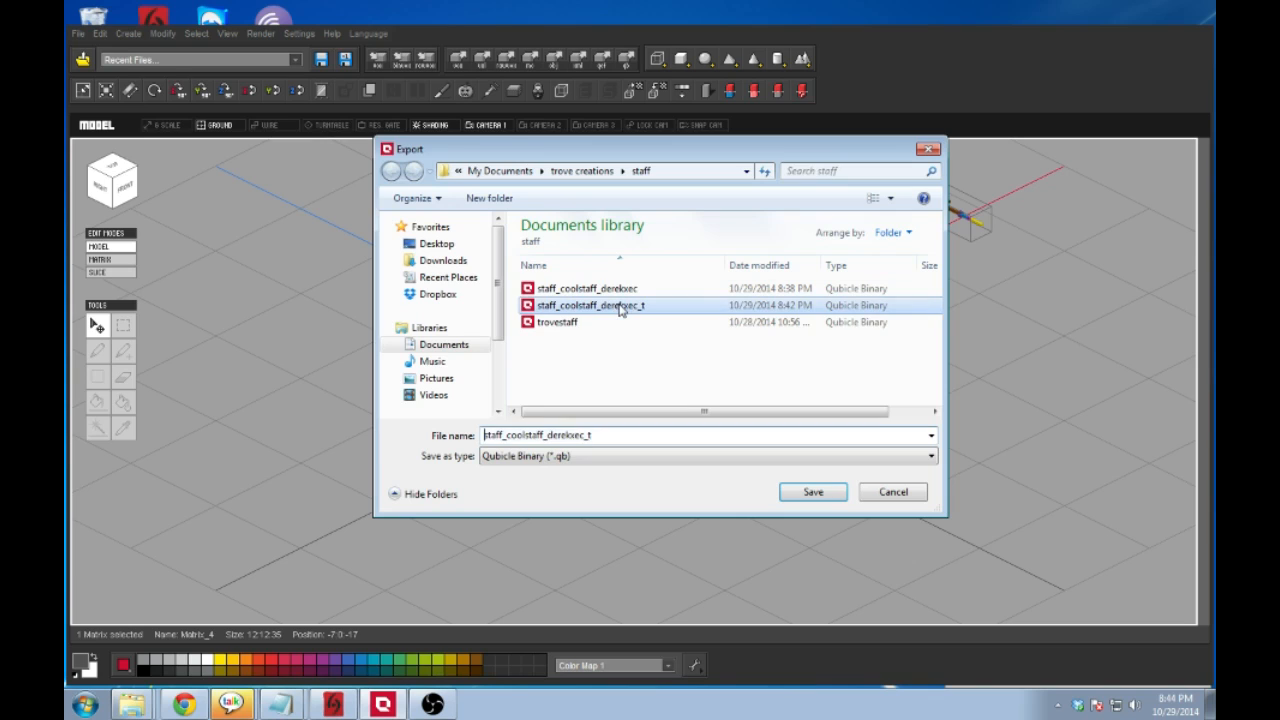
pyautogui.doubleClick(603, 434)
pyautogui.click(615, 436)
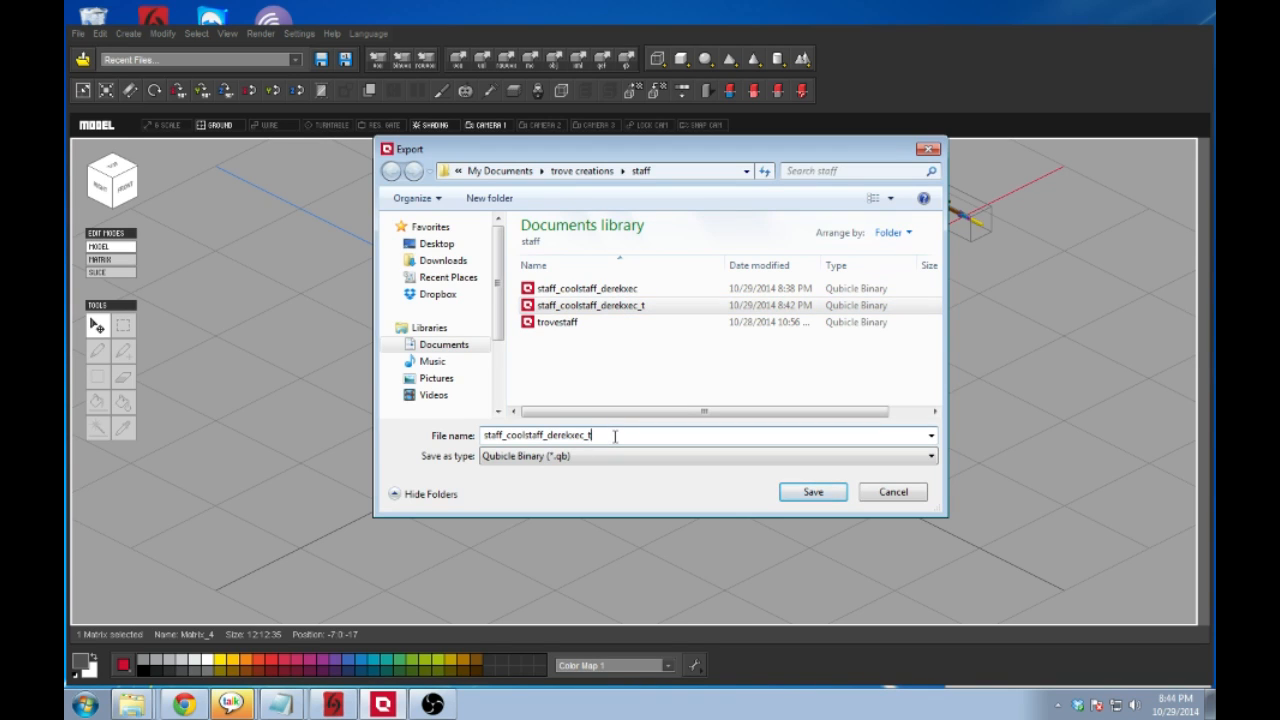
pyautogui.press('BackSpace')
pyautogui.write('s')
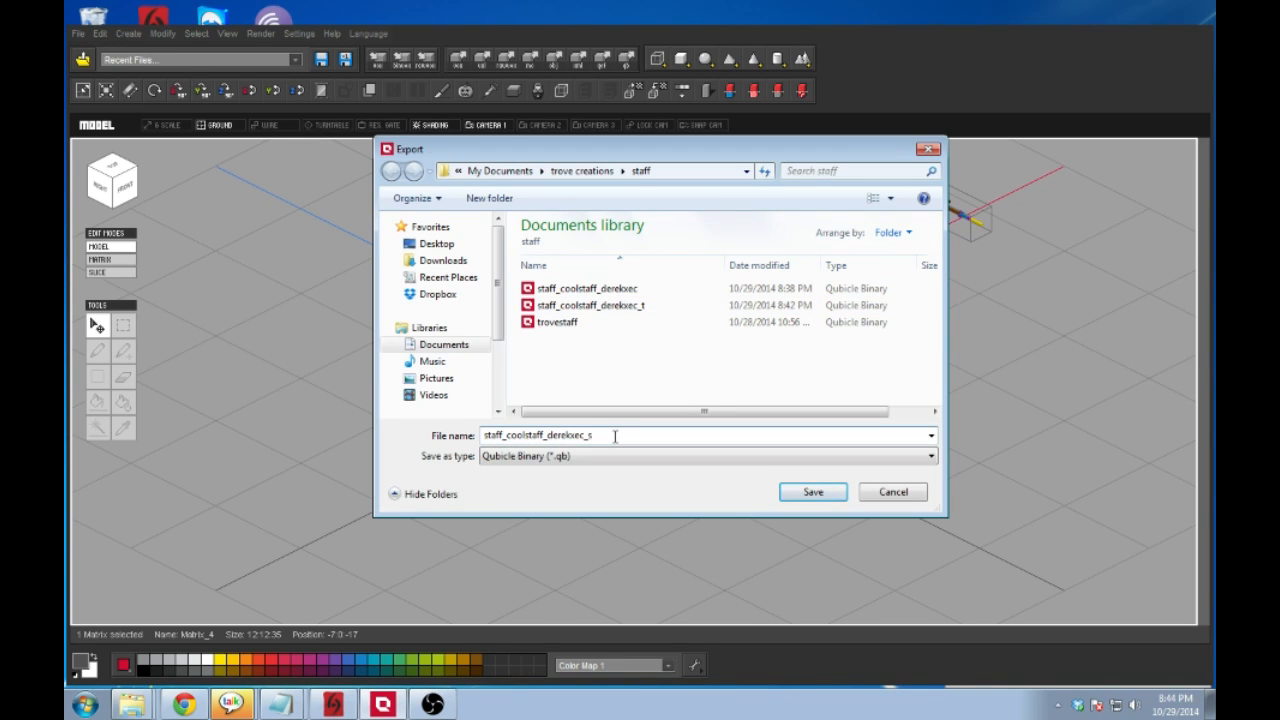
pyautogui.press('BackSpace')
pyautogui.write('a')
pyautogui.click(808, 493)
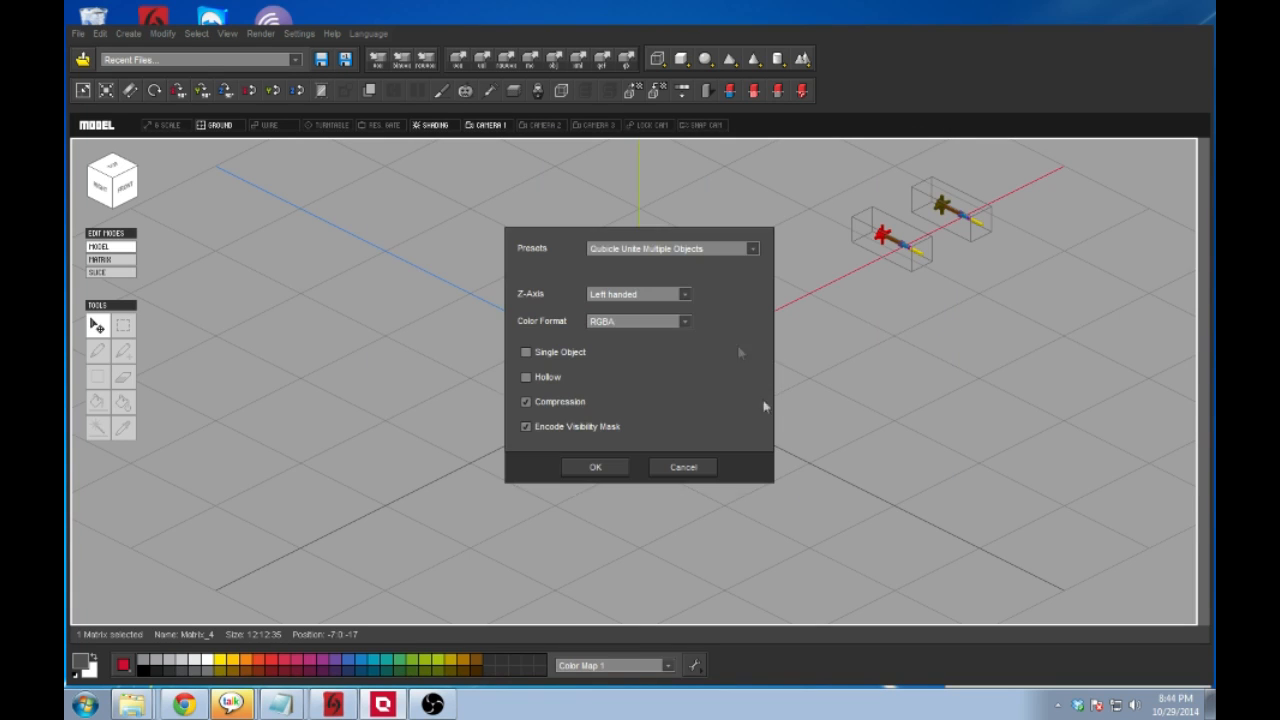
pyautogui.click(606, 467)
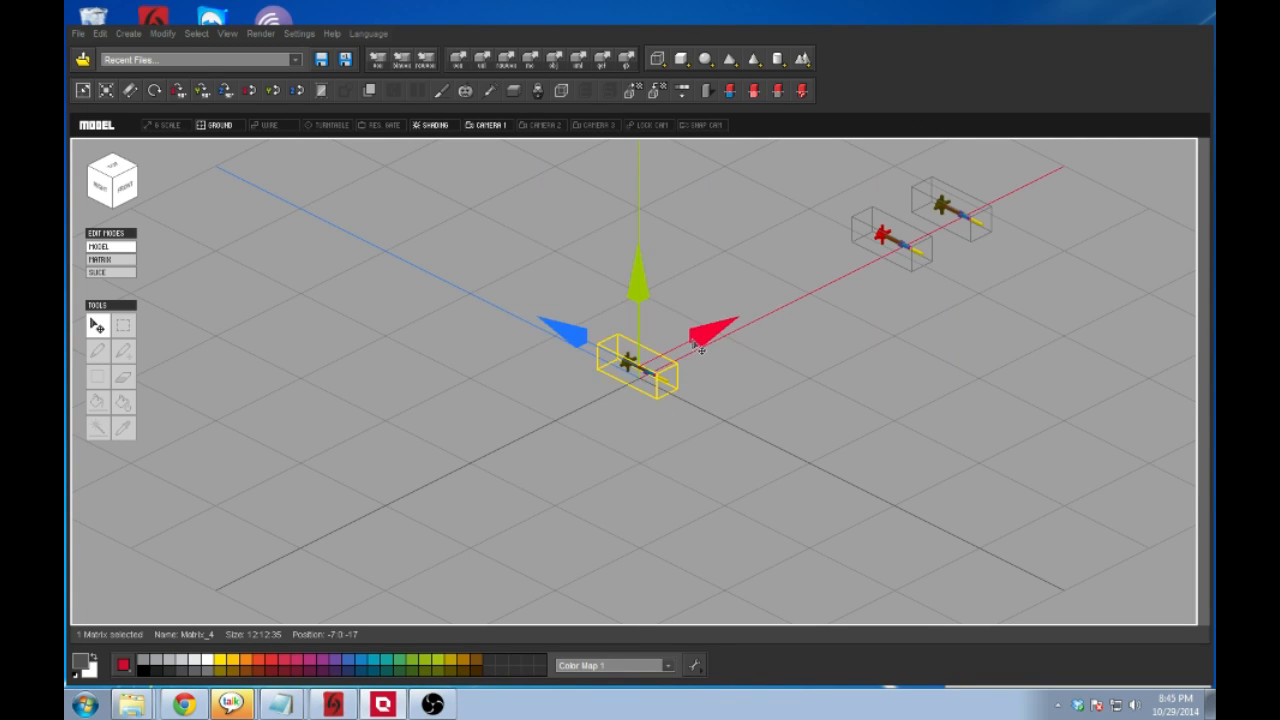
# Step: Move the alpha map staff along the red axis beside the other two, and place another duplicate of the original near the origin
pyautogui.moveTo(727, 322); pyautogui.dragTo(903, 232)
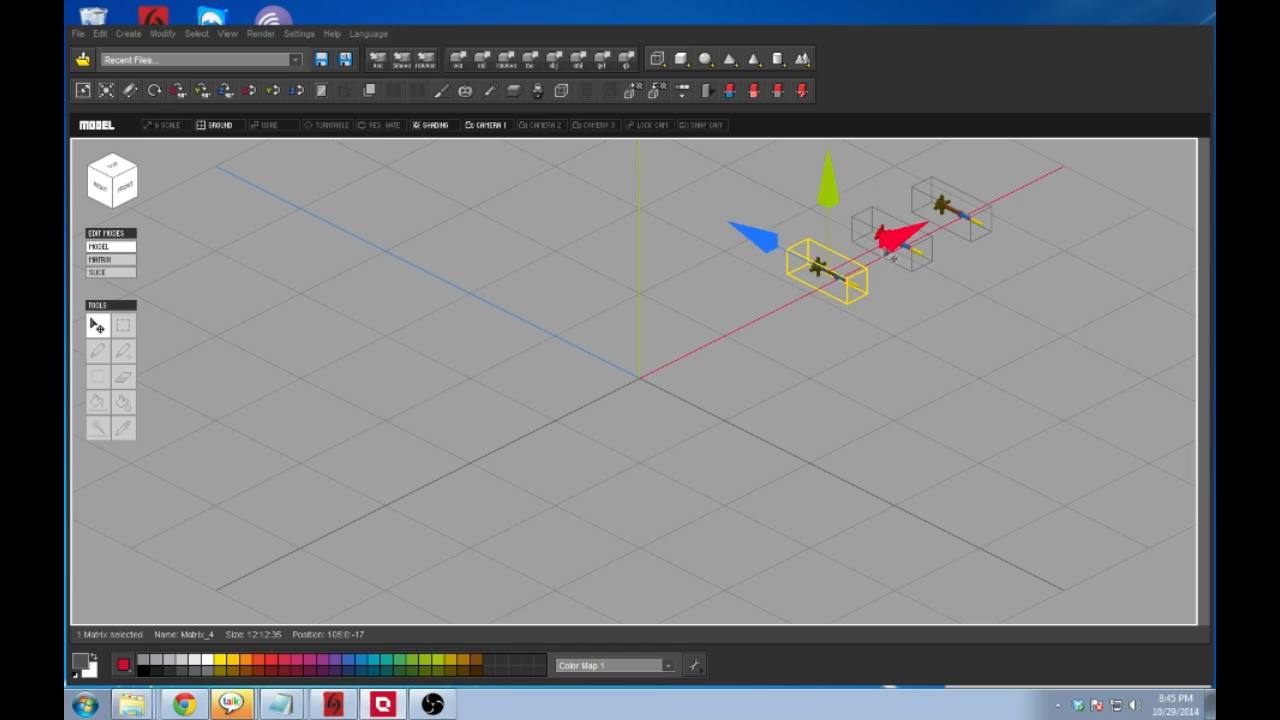
pyautogui.click(714, 230)
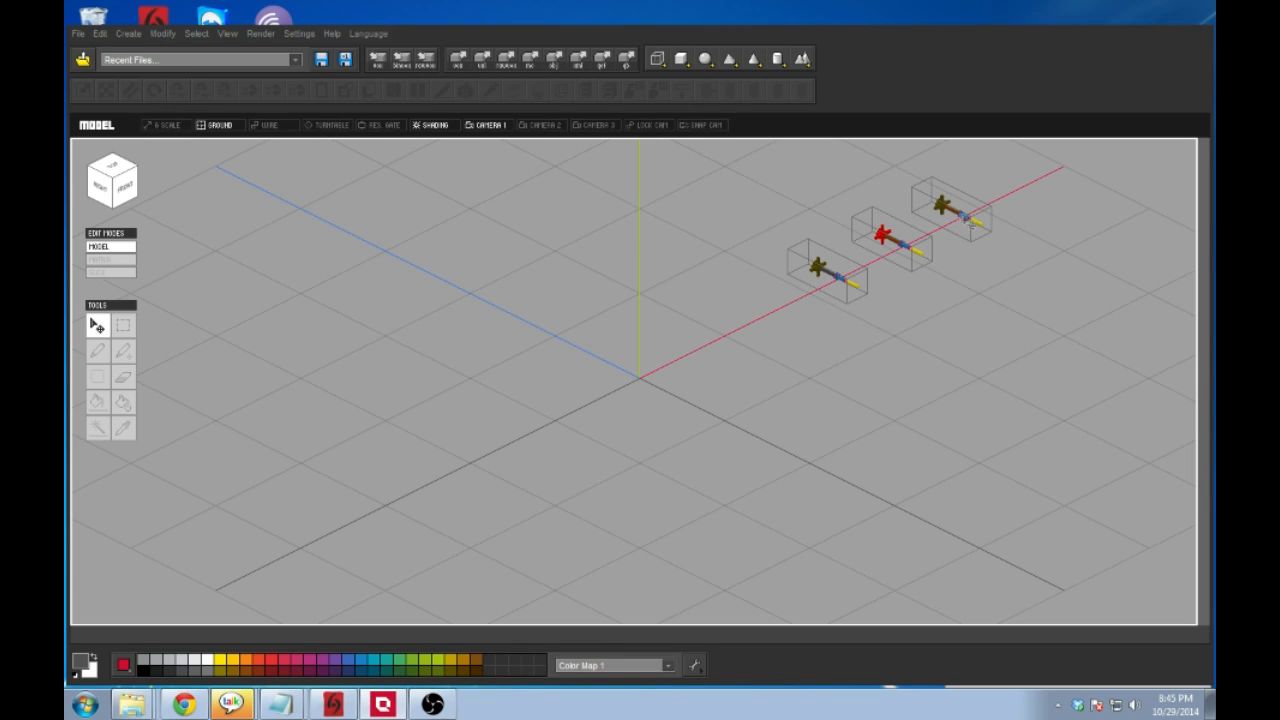
pyautogui.click(946, 216)
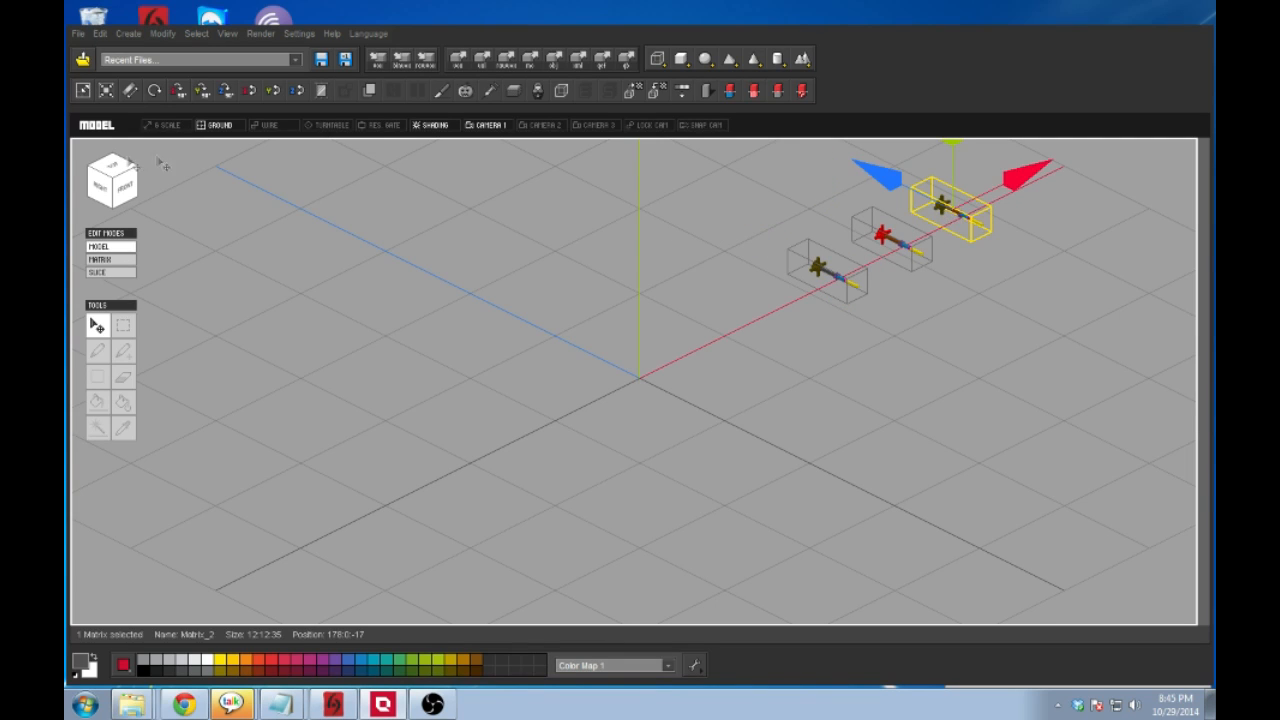
pyautogui.click(99, 34)
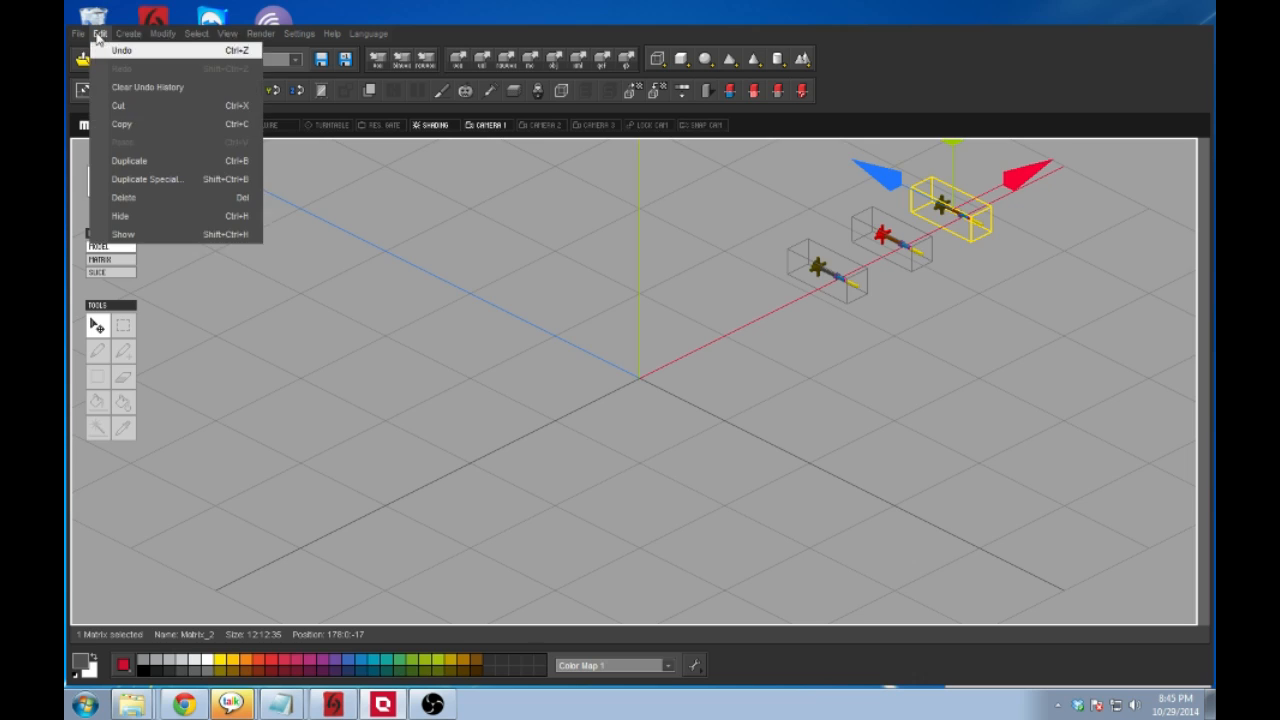
pyautogui.click(128, 160)
pyautogui.moveTo(1040, 178); pyautogui.dragTo(708, 338)
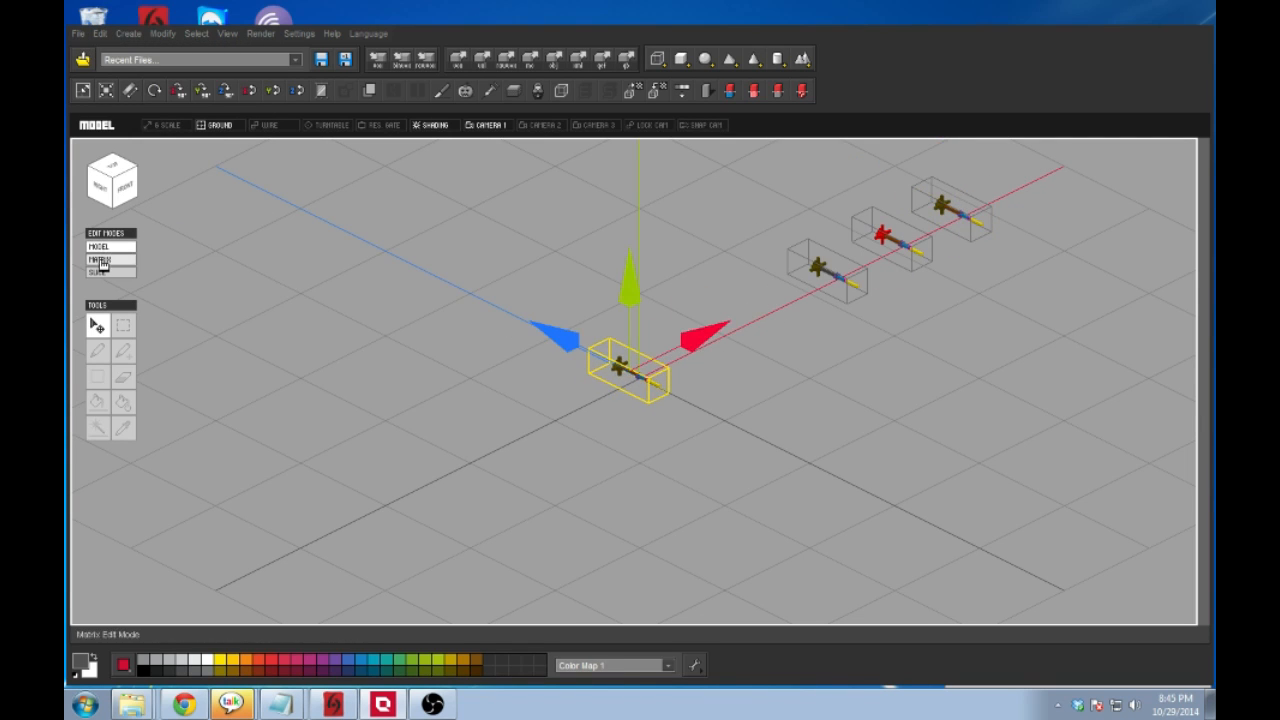
# Step: Open the newest staff copy in Matrix edit mode and examine the Specular Map color table in Chrome's Material Map Guide
pyautogui.click(100, 259)
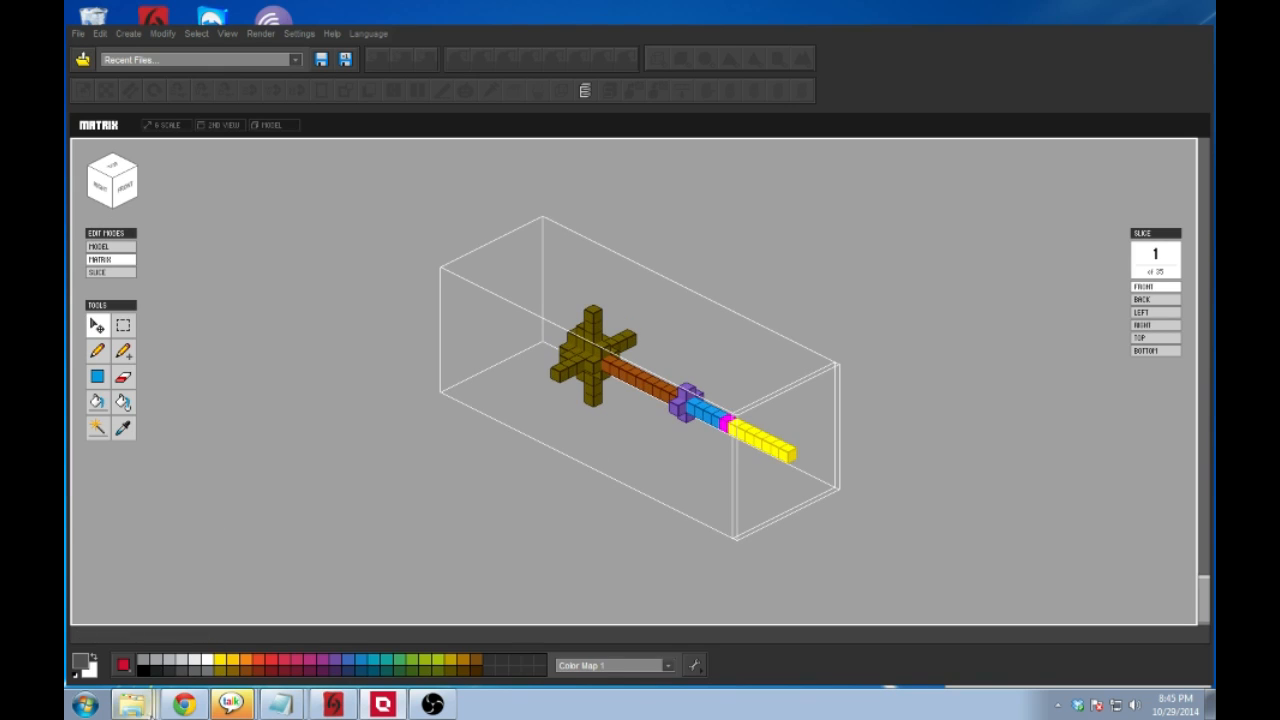
pyautogui.click(183, 704)
pyautogui.scroll(-4, 291, 481)
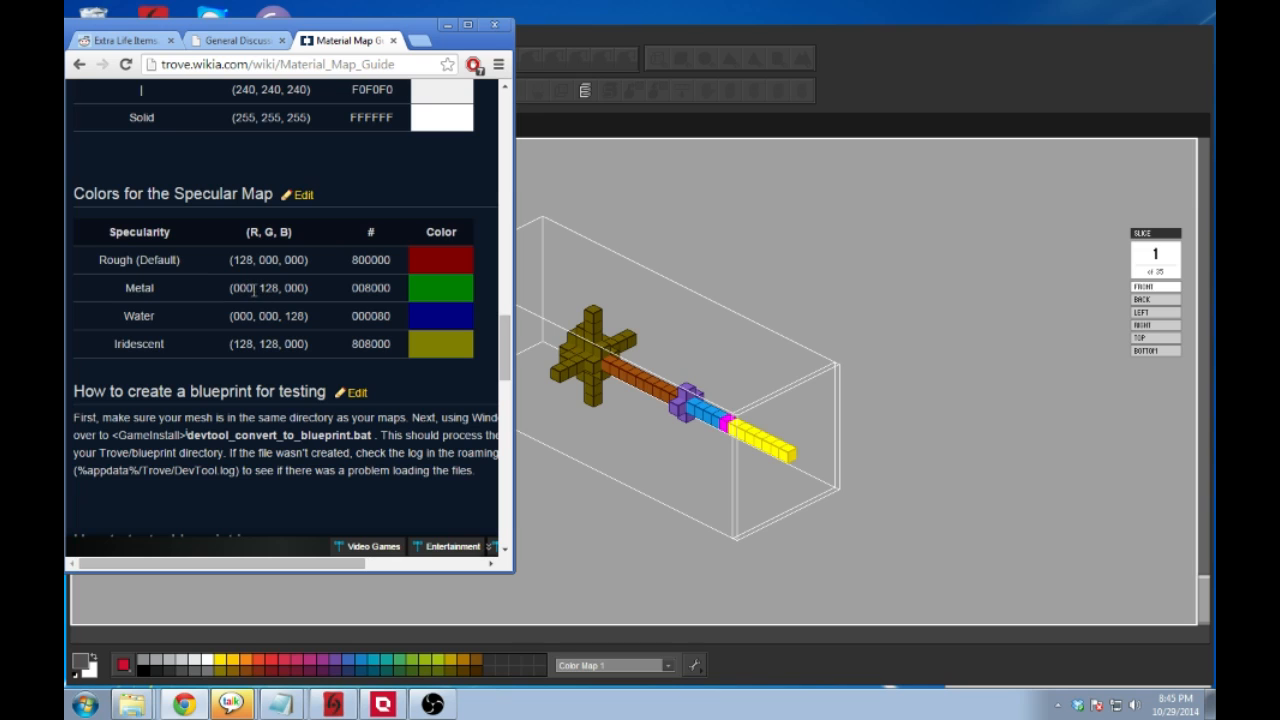
# Step: Switch back to Qubicle and set the drawing color to the Metal specular green, RGB 0, 128, 0
pyautogui.click(591, 556)
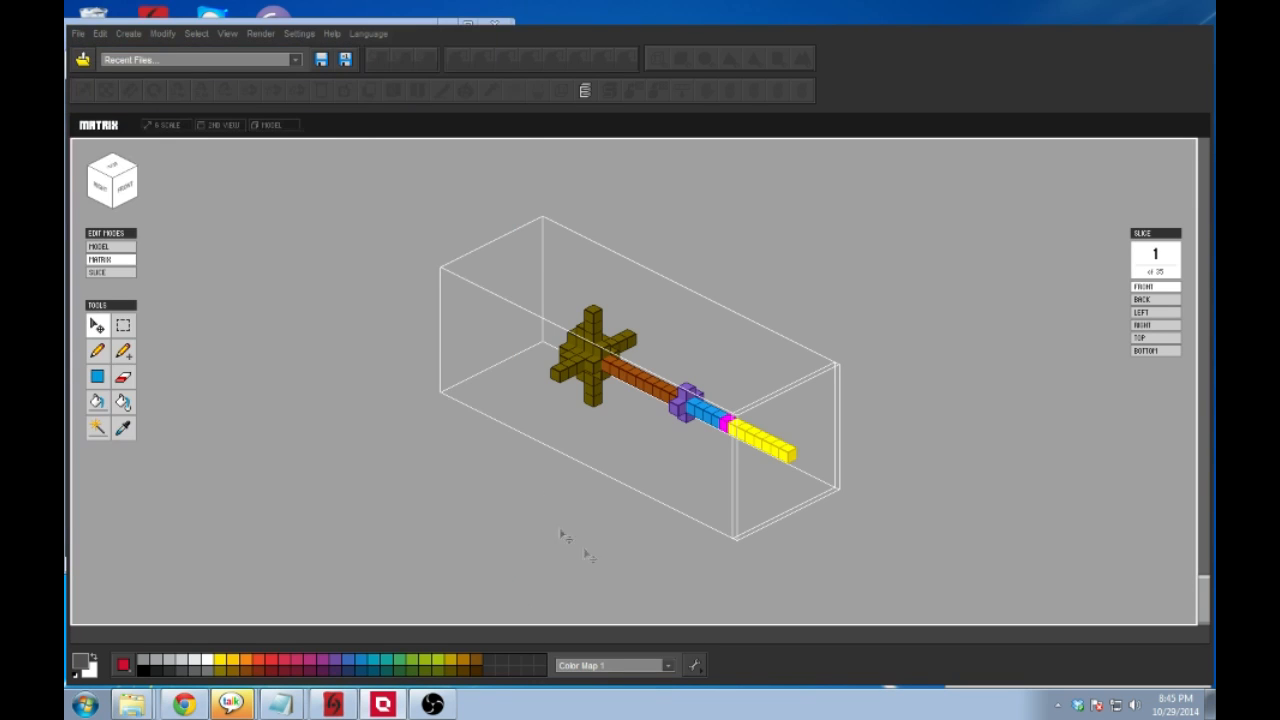
pyautogui.click(84, 660)
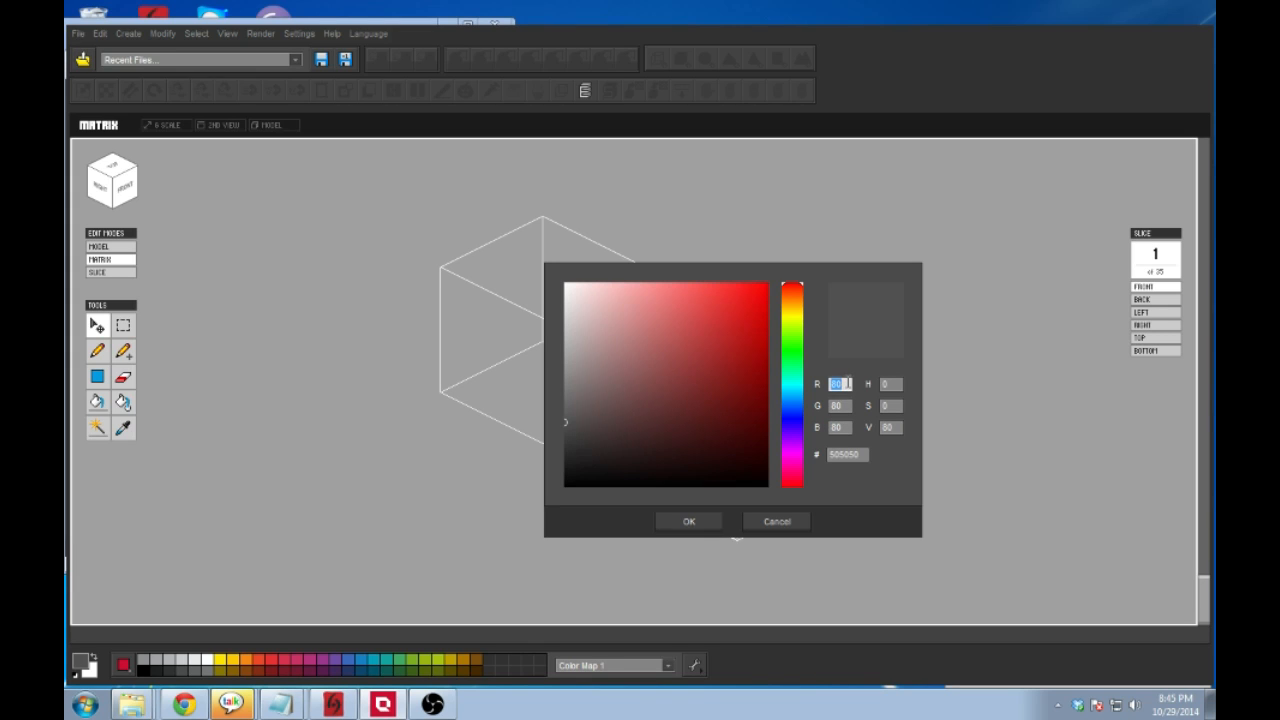
pyautogui.write('0')
pyautogui.doubleClick(846, 405)
pyautogui.write('128')
pyautogui.doubleClick(845, 427)
pyautogui.write('0')
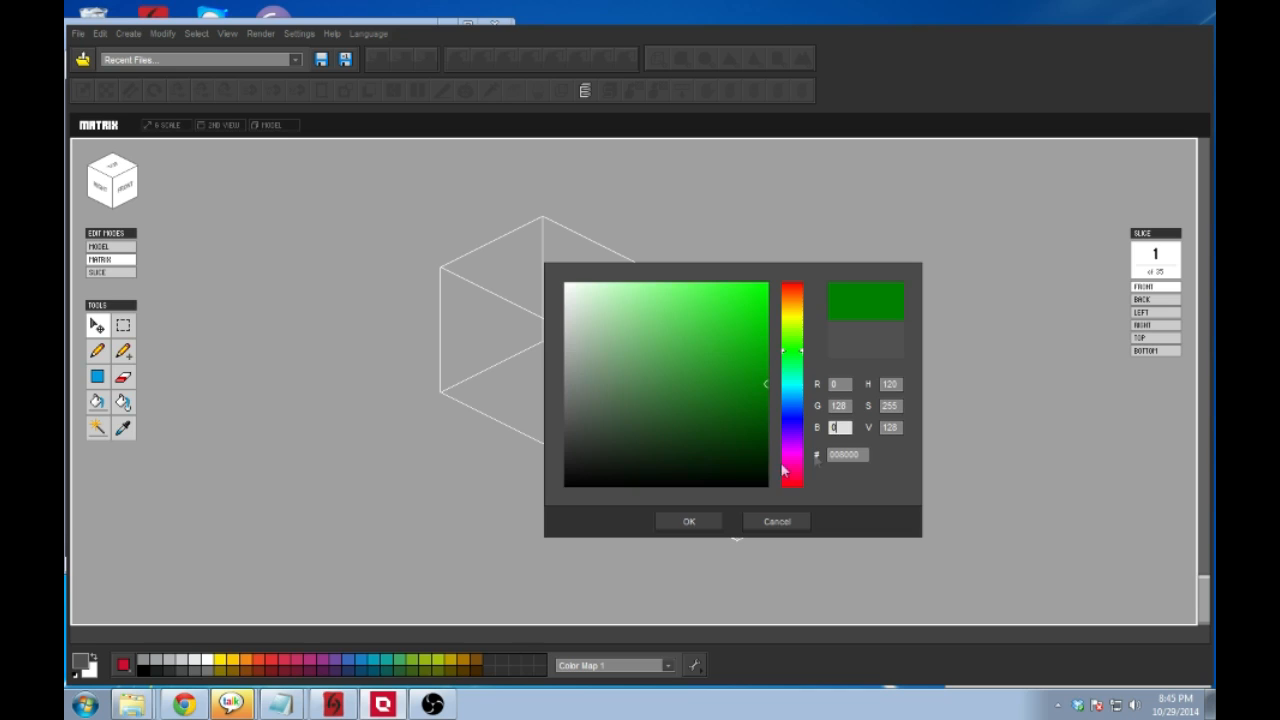
pyautogui.click(689, 521)
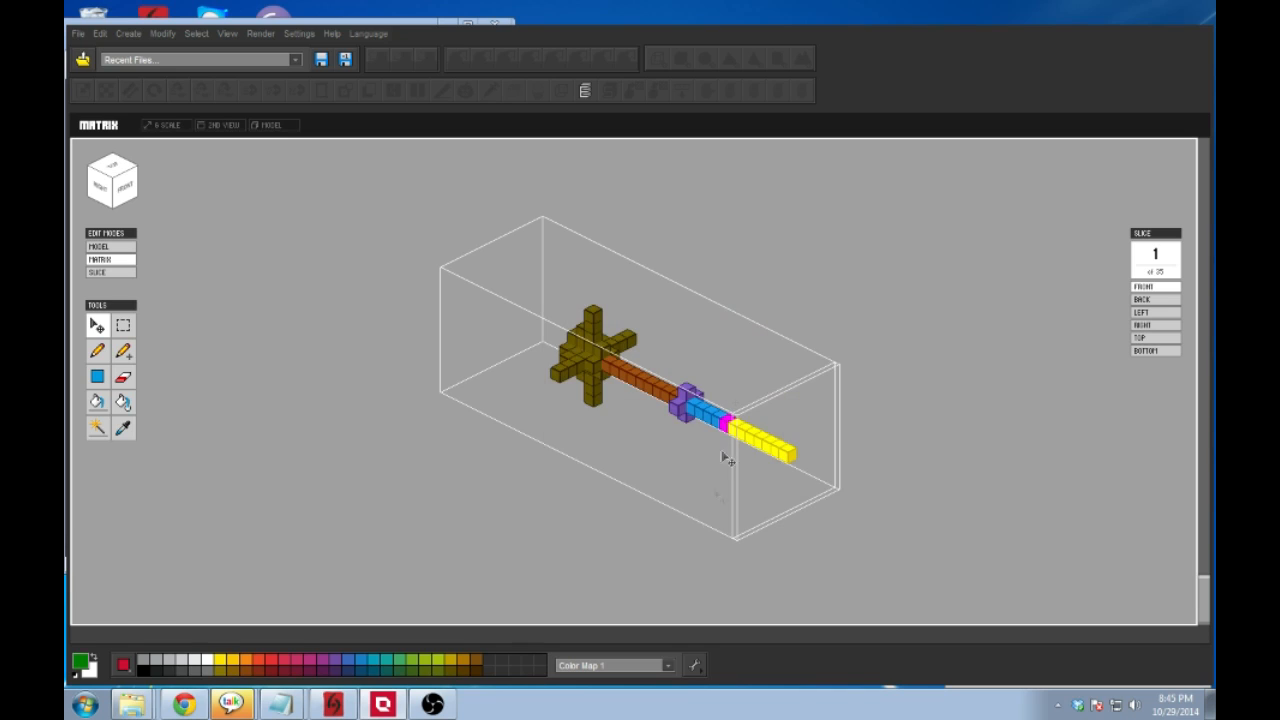
# Step: Paint the staff's purple guard green with the pencil
pyautogui.click(97, 350)
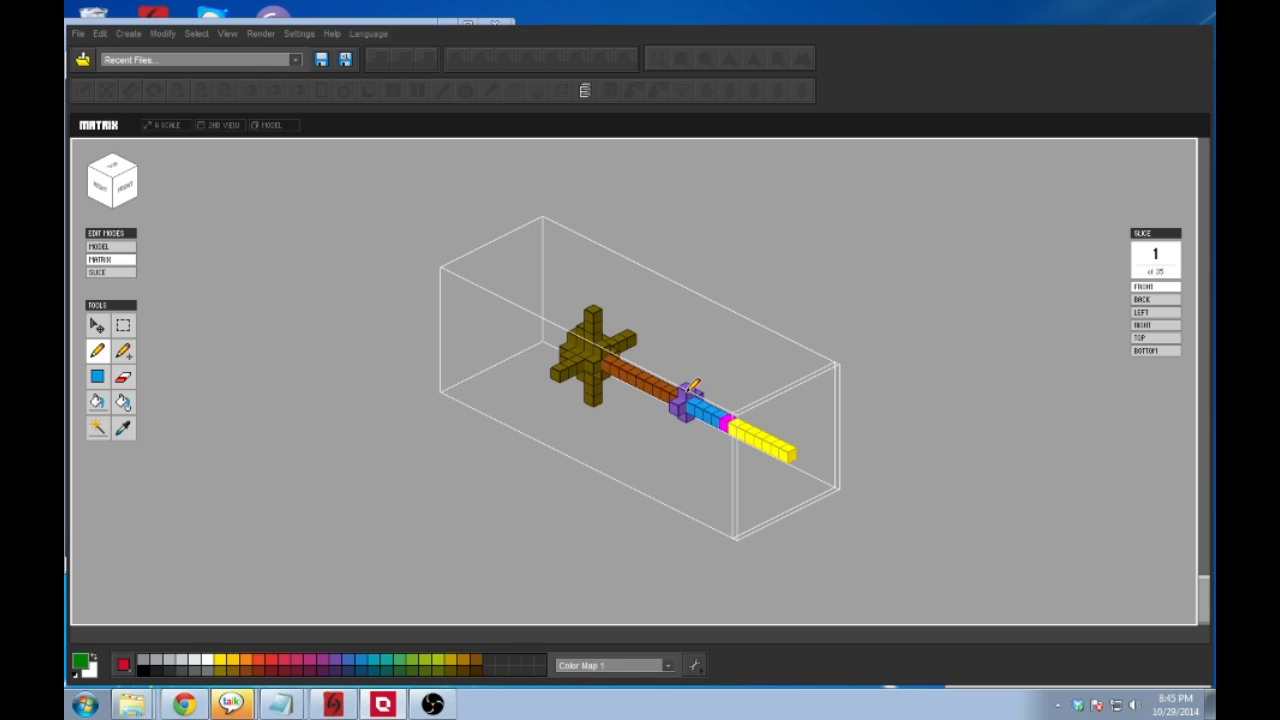
pyautogui.click(680, 405)
pyautogui.click(700, 395)
pyautogui.moveTo(744, 382)
pyautogui.mouseDown(button='right')
pyautogui.moveTo(583, 369)
pyautogui.moveTo(574, 300)
pyautogui.moveTo(763, 375)
pyautogui.mouseUp(button='right')
pyautogui.click(594, 385)
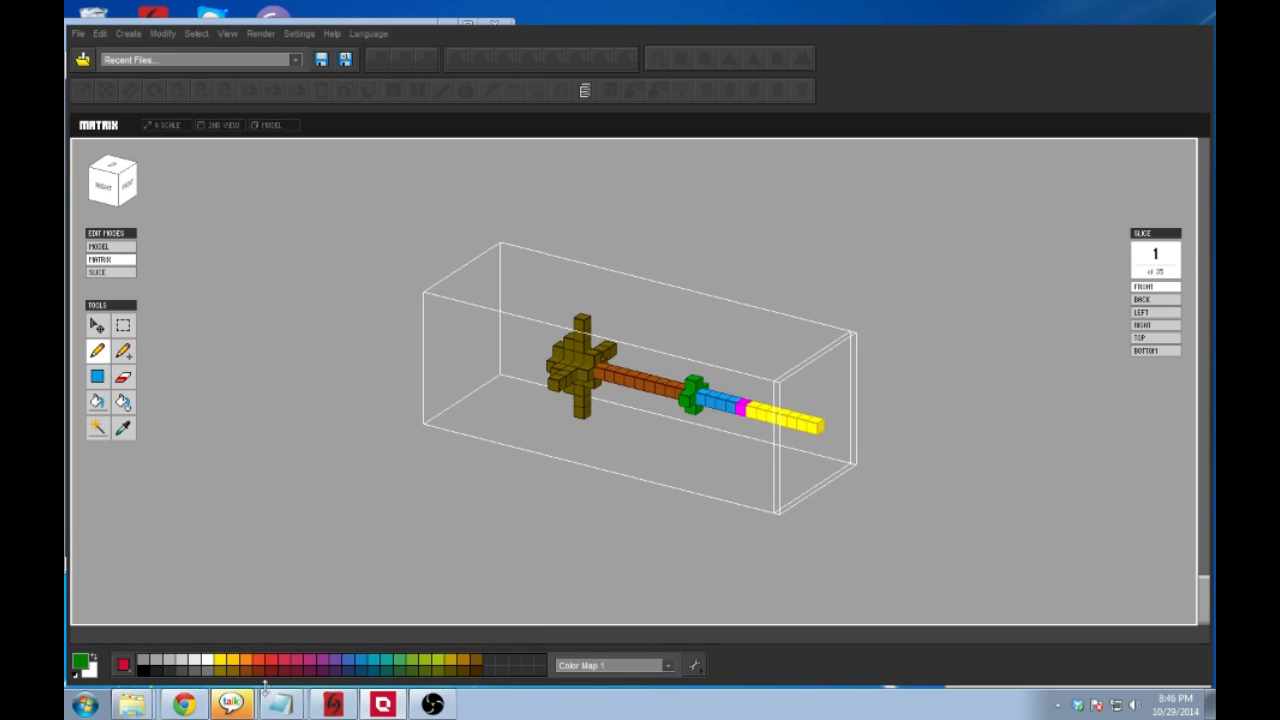
# Step: Look up the Iridescent color in Chrome's Material Map Guide and set Qubicle's drawing color to RGB 128, 128, 0
pyautogui.click(183, 705)
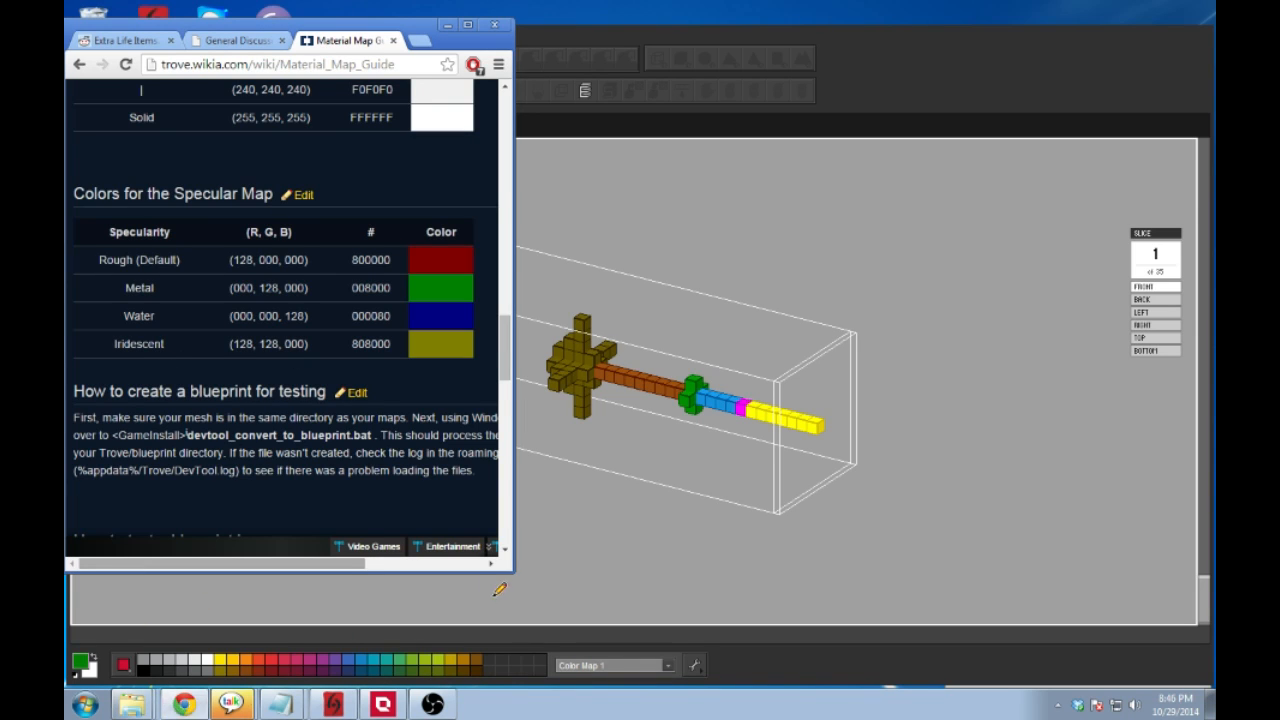
pyautogui.click(576, 520)
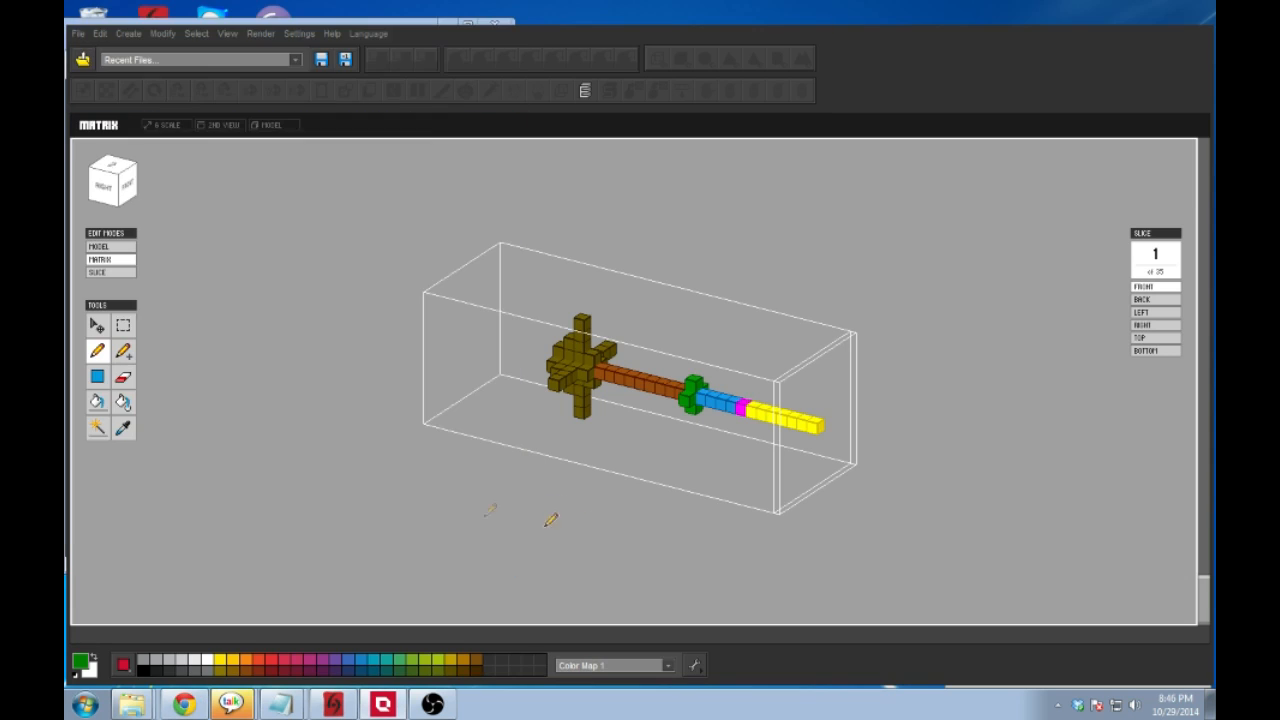
pyautogui.click(84, 664)
pyautogui.click(838, 384)
pyautogui.write('12')
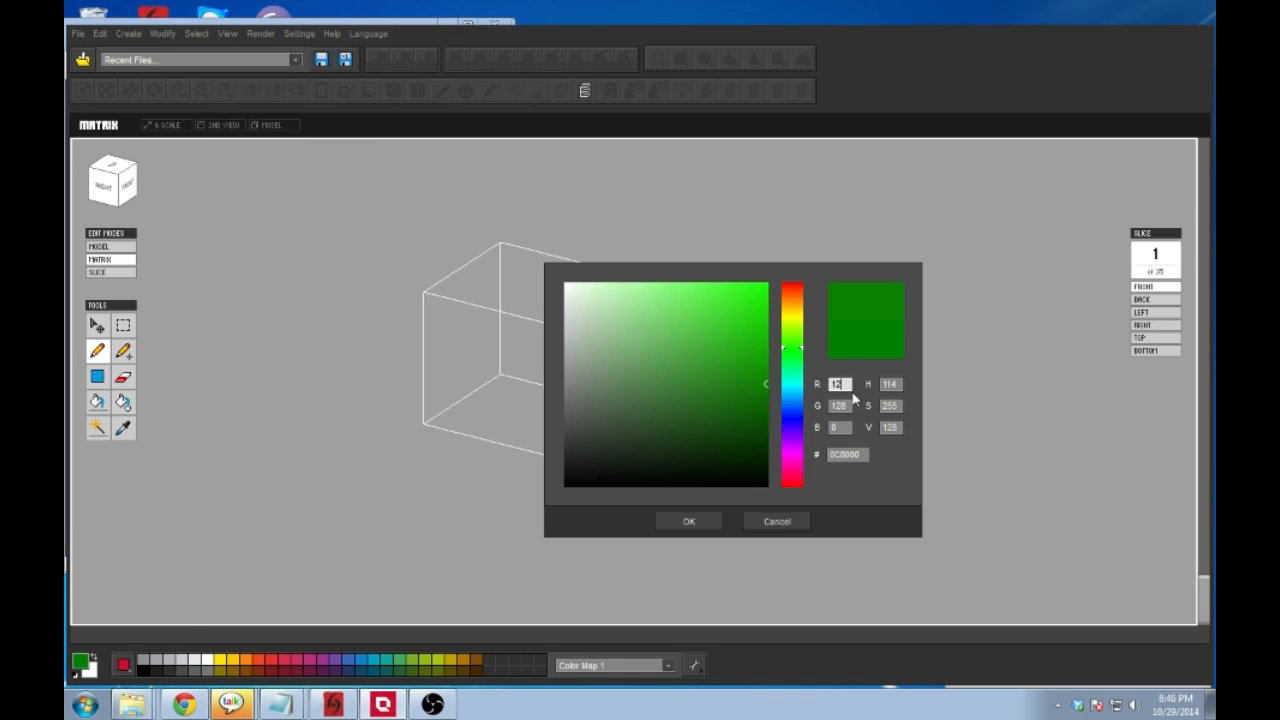
pyautogui.write('8')
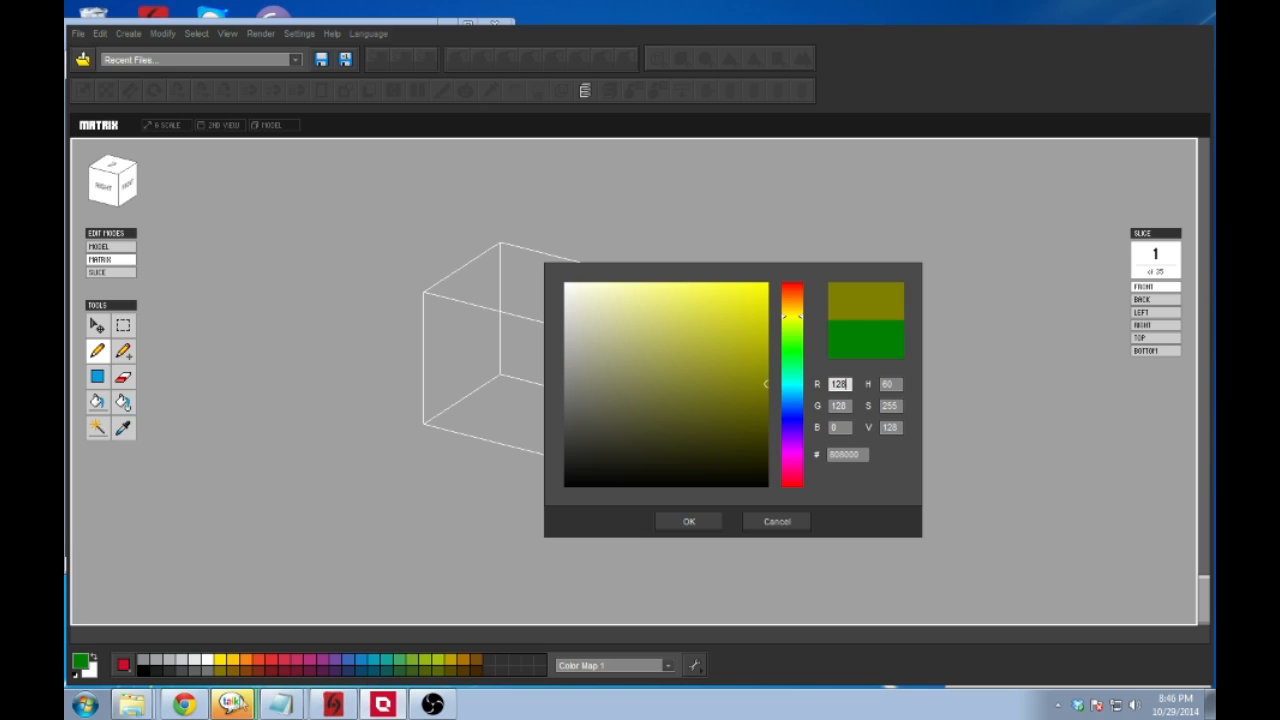
pyautogui.click(181, 705)
pyautogui.click(175, 705)
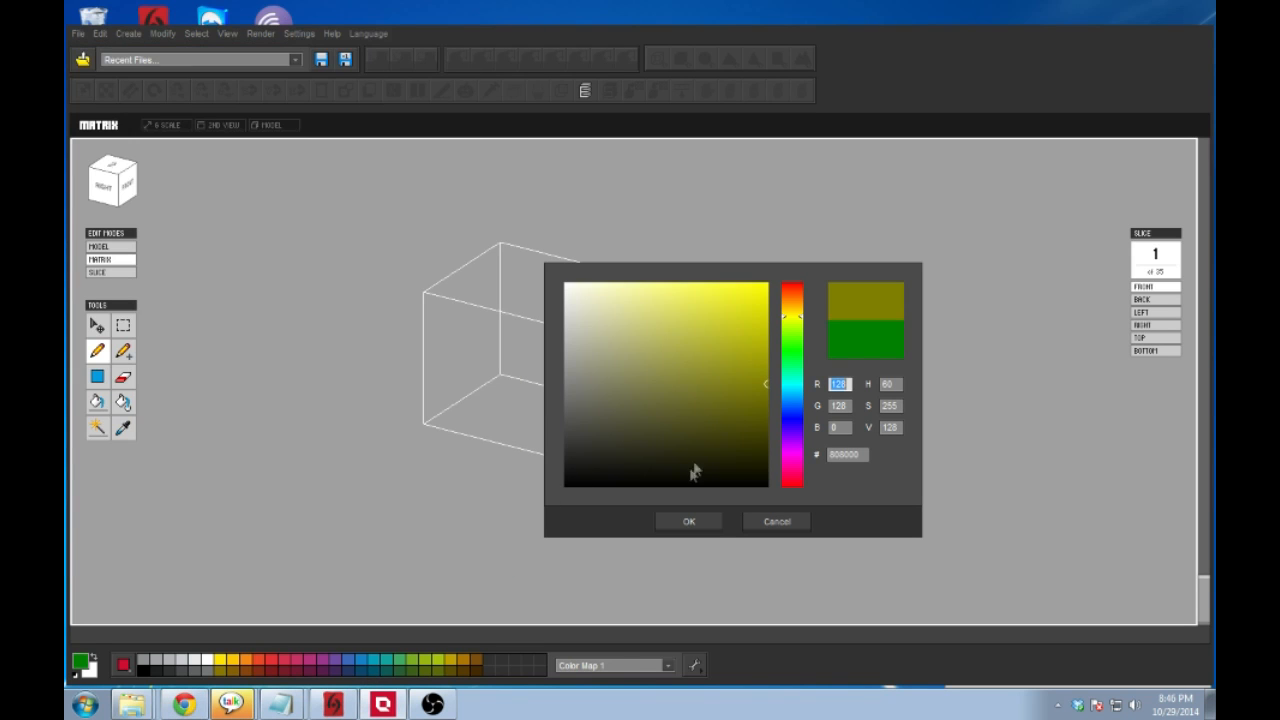
pyautogui.click(690, 521)
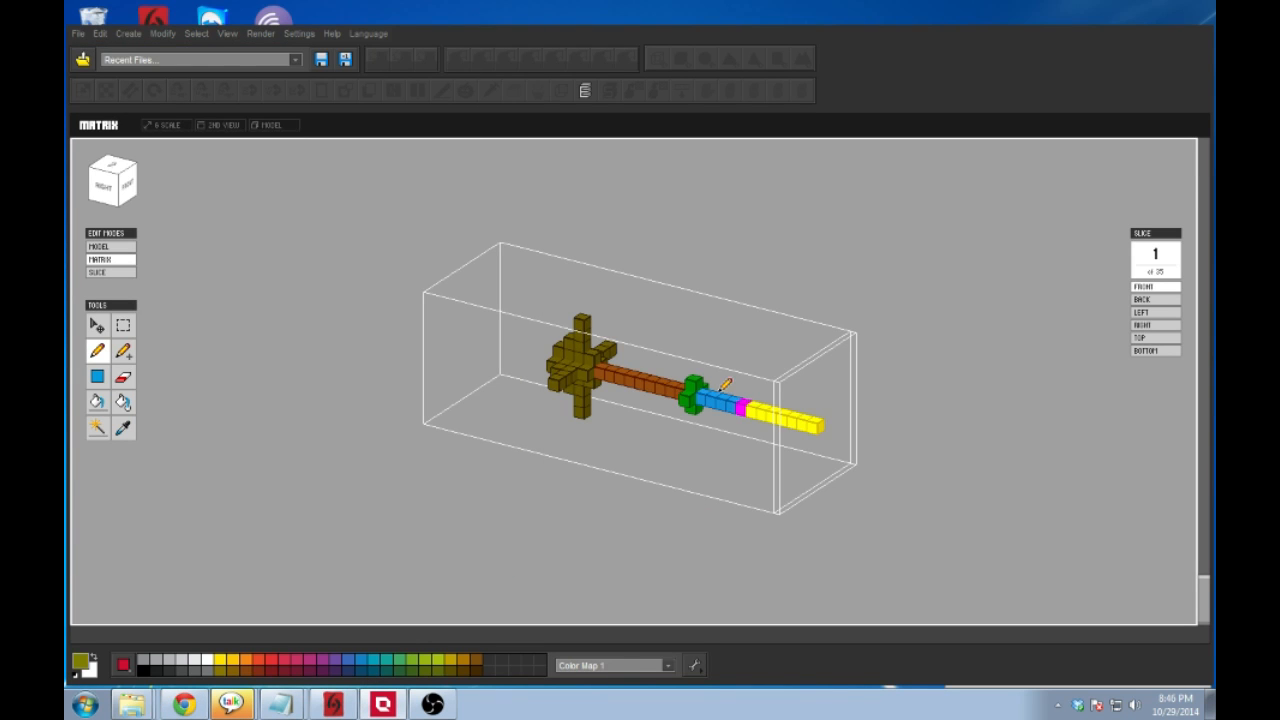
# Step: Paint the blue section and the yellow voxels except the end tip olive with the pencil, leaving the magenta voxel
pyautogui.moveTo(712, 386); pyautogui.dragTo(733, 392)
pyautogui.click(758, 409)
pyautogui.moveTo(758, 408); pyautogui.dragTo(805, 420)
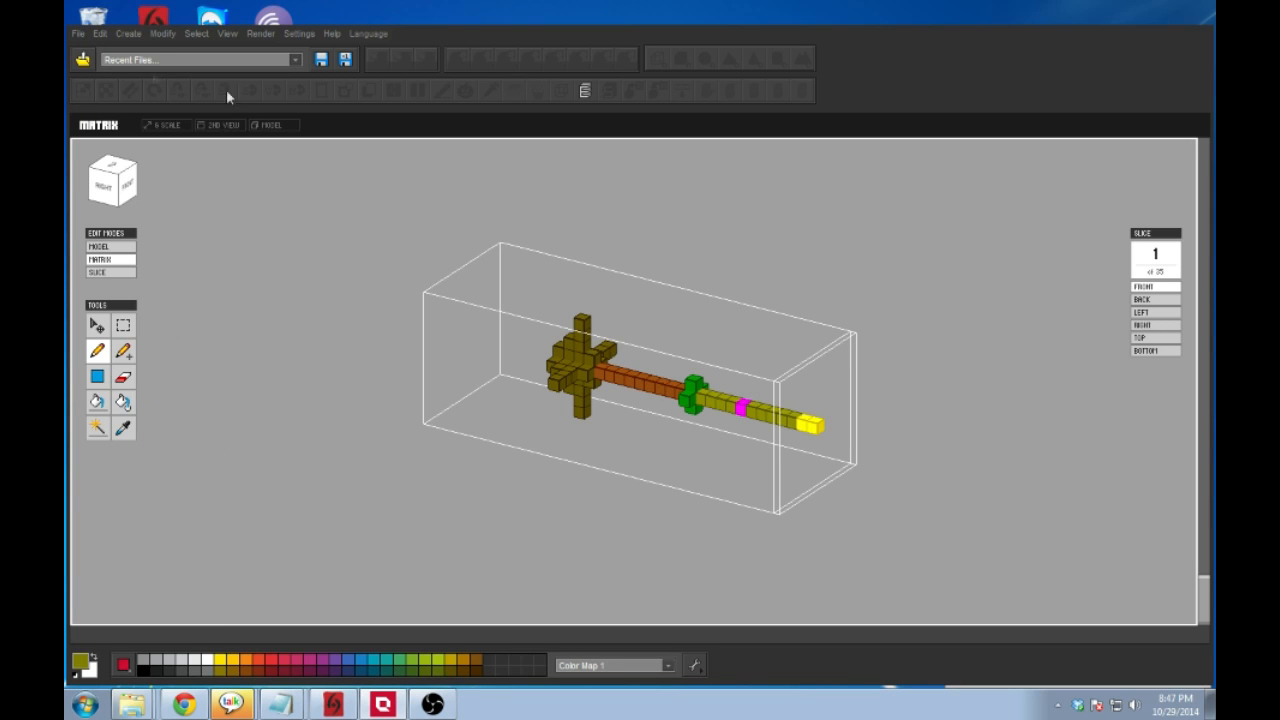
# Step: Return to Model mode and export the specular map staff as a Qubicle Binary, ending the staff file name with _s
pyautogui.click(110, 246)
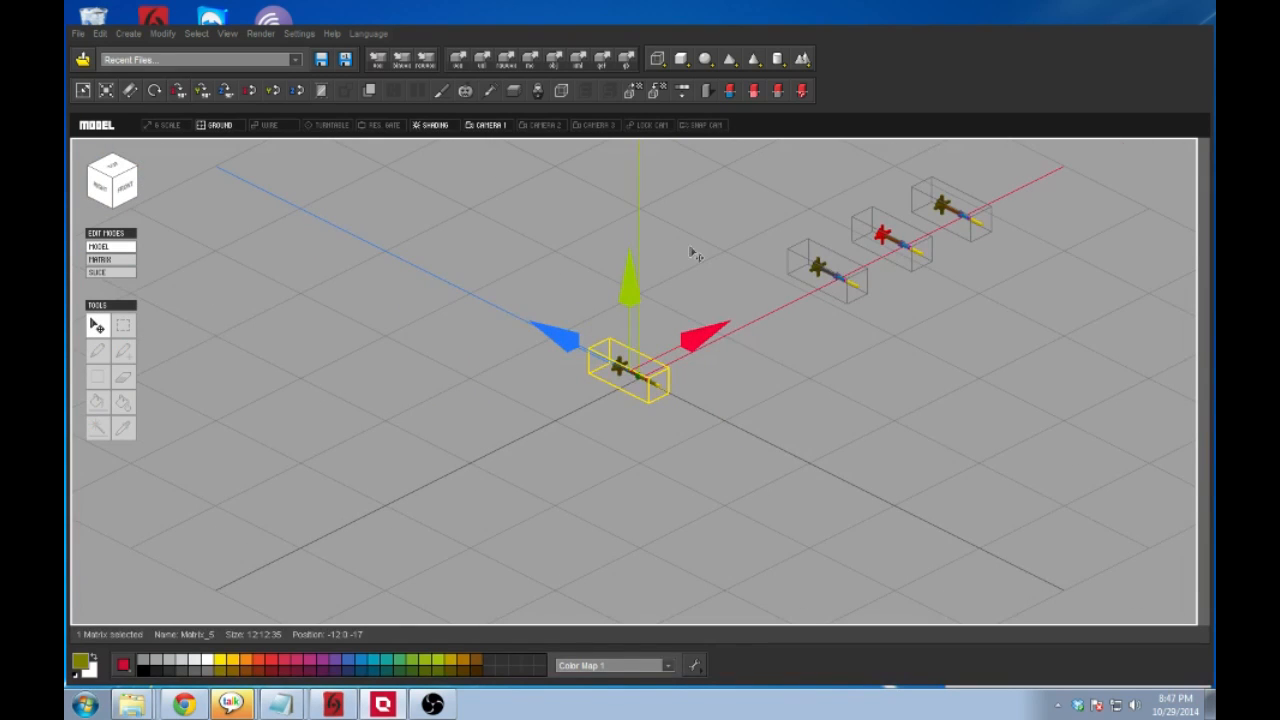
pyautogui.click(625, 62)
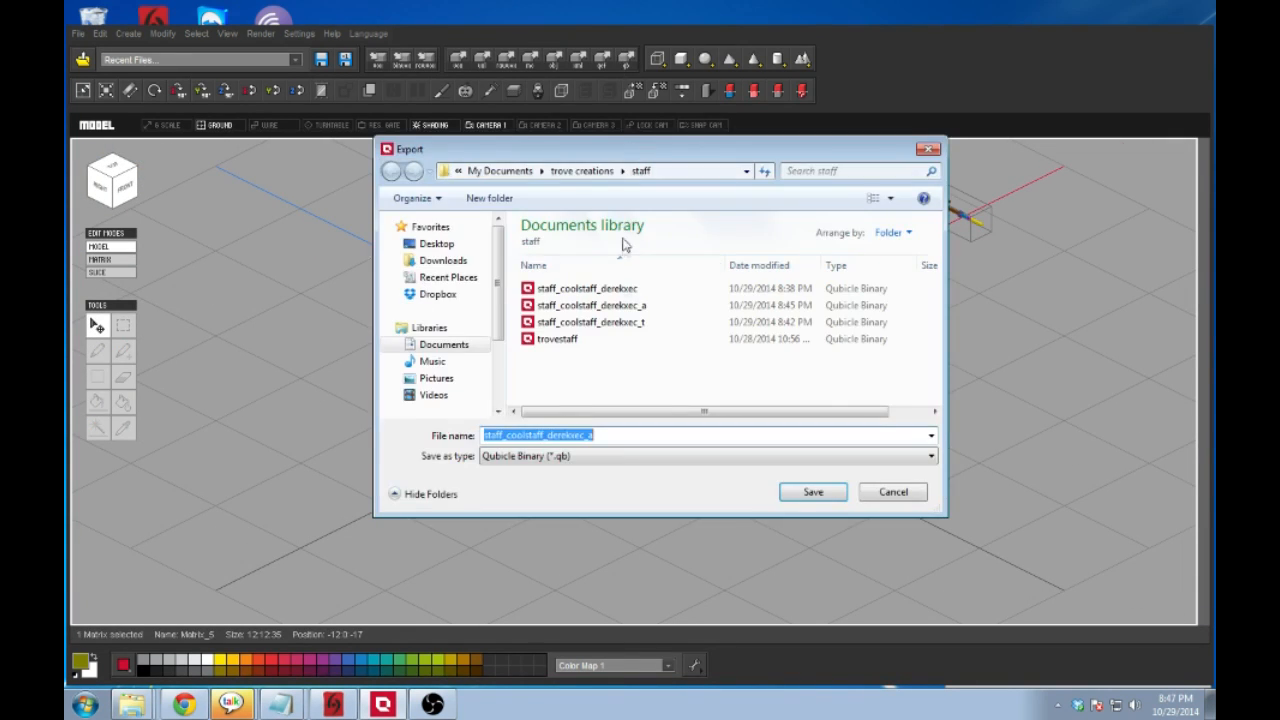
pyautogui.click(597, 435)
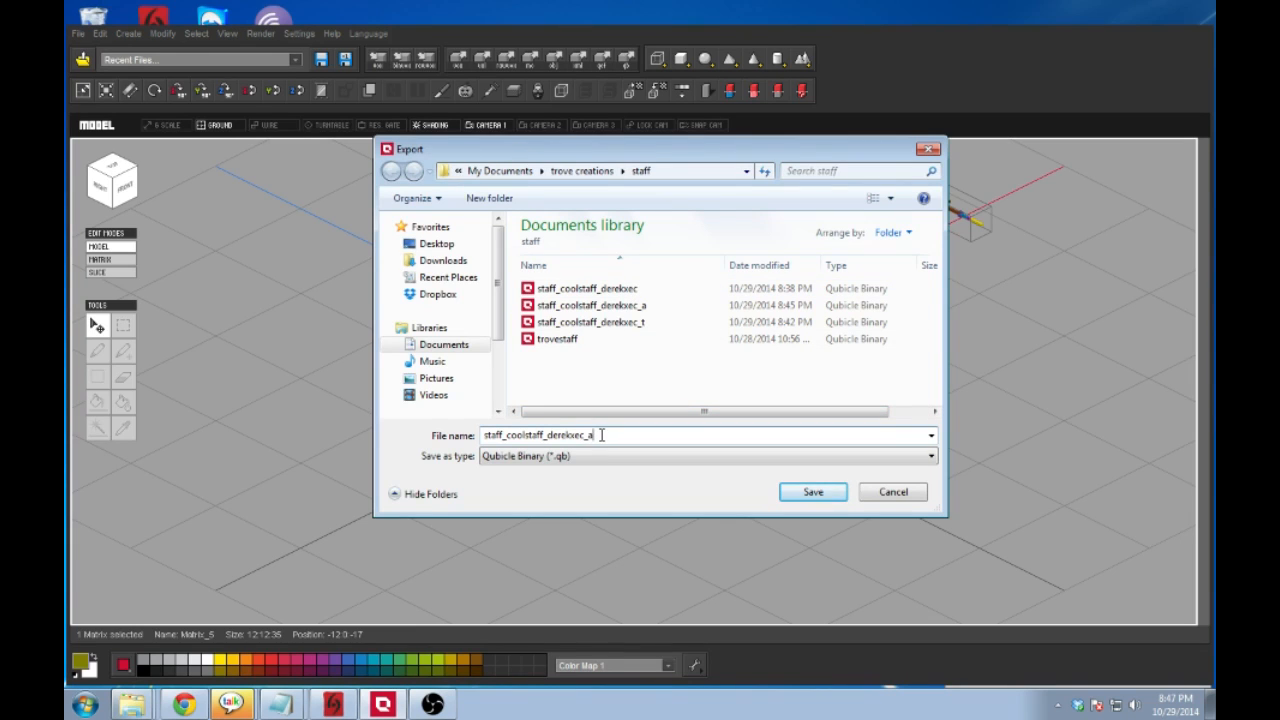
pyautogui.press('BackSpace')
pyautogui.write('s')
pyautogui.click(801, 494)
pyautogui.click(602, 468)
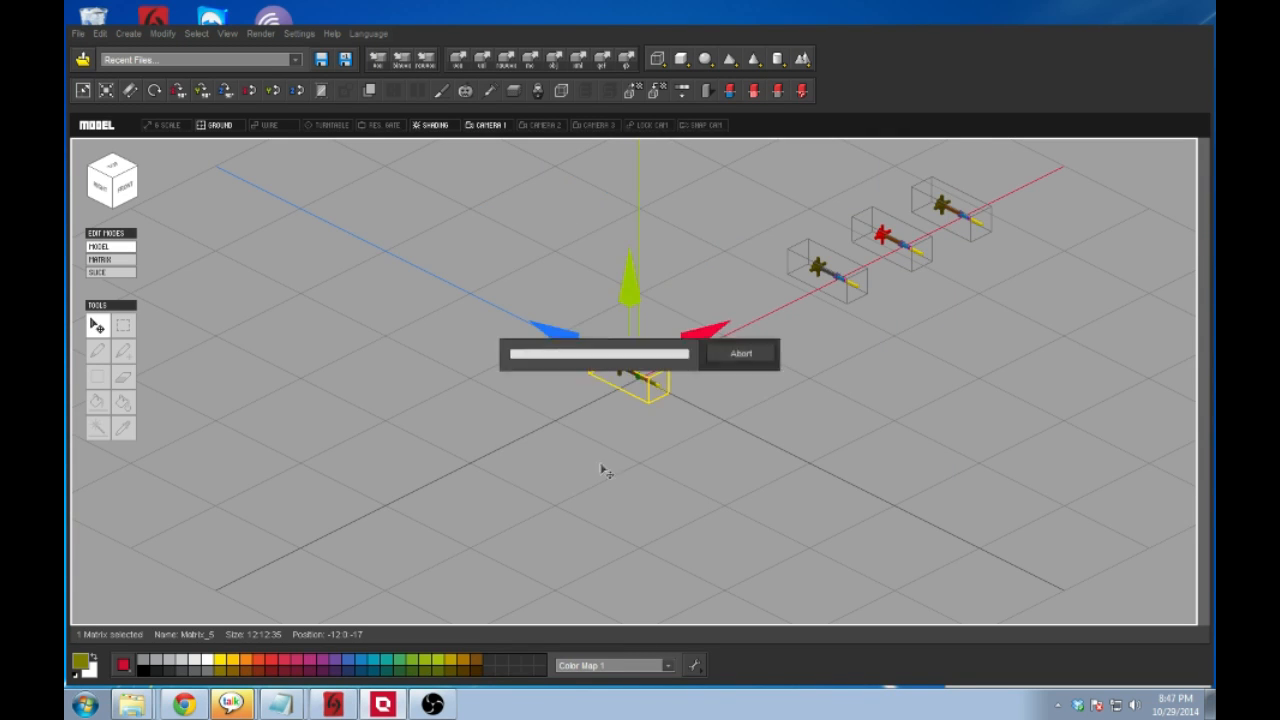
# Step: Move the specular map staff along the red axis beside the other three and deselect it
pyautogui.moveTo(702, 332); pyautogui.dragTo(854, 331)
pyautogui.click(856, 331)
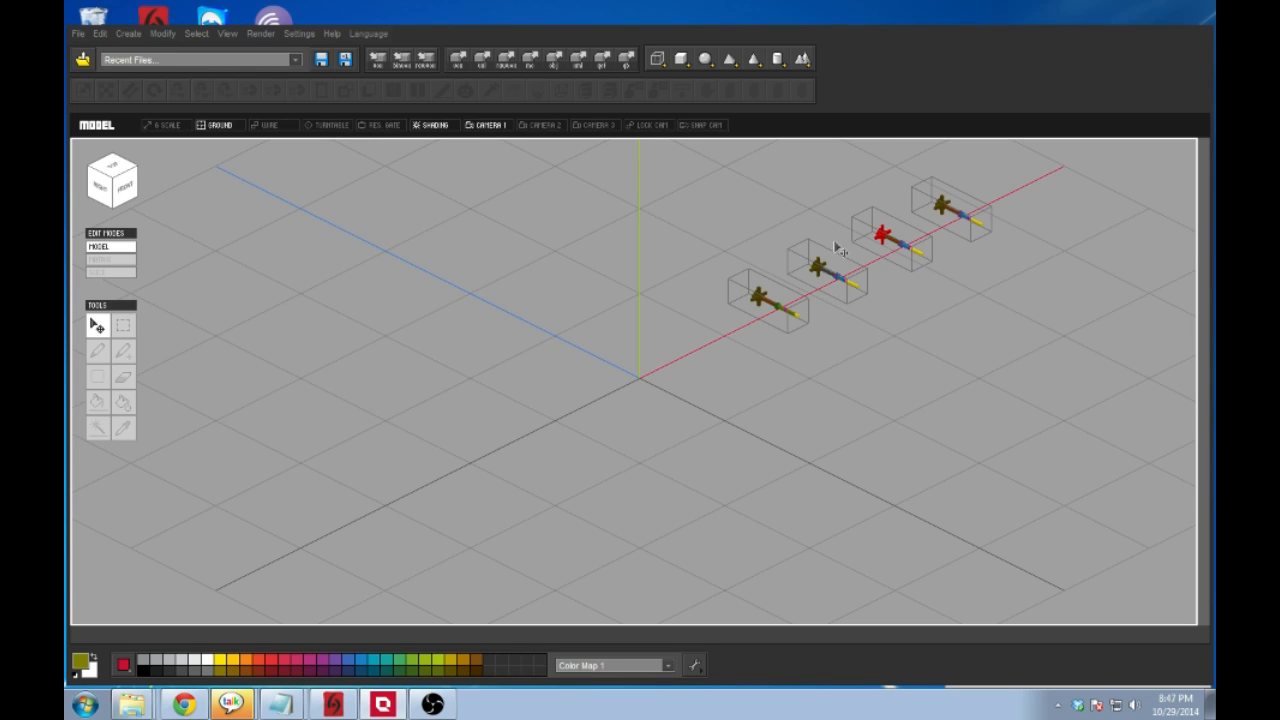
pyautogui.click(798, 318)
pyautogui.click(832, 340)
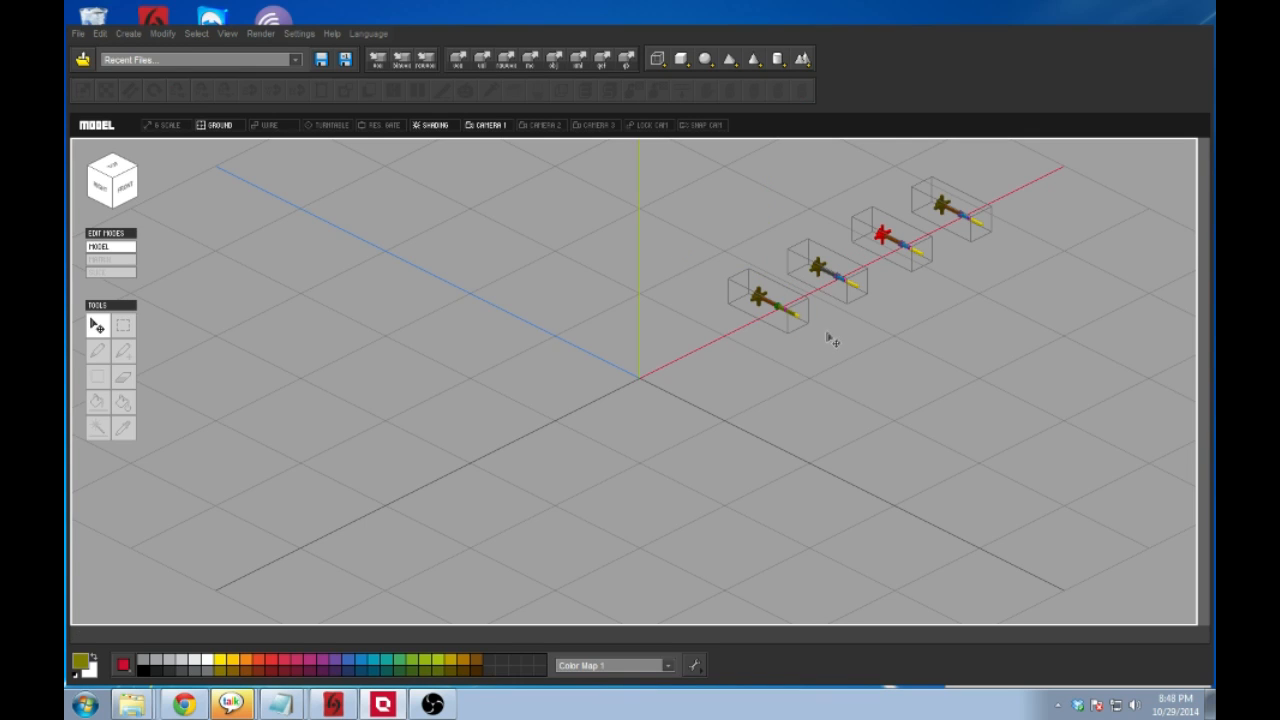